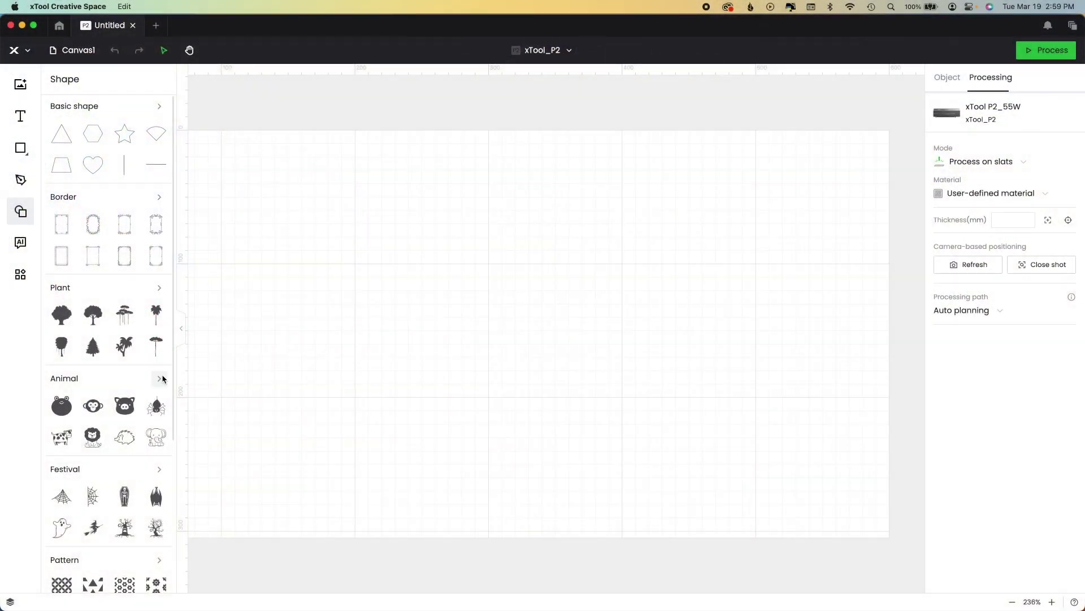
- Add a butterfly and a rabbit from the Animal shapes, placing the rabbit right of the butterfly
left_click(160, 378)
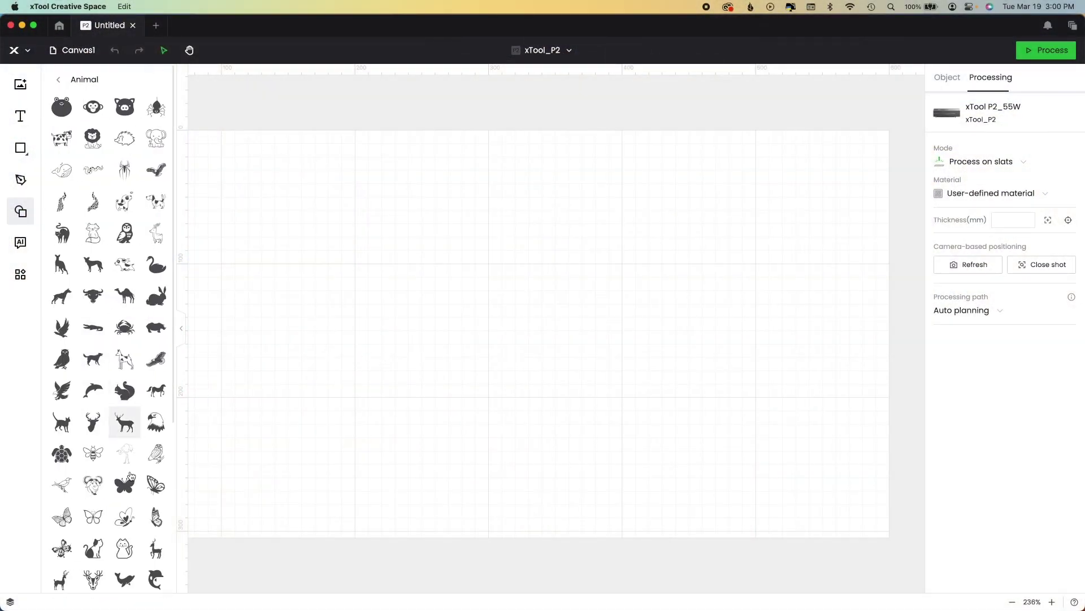
left_click(124, 485)
scroll(124, 395, "down", 4)
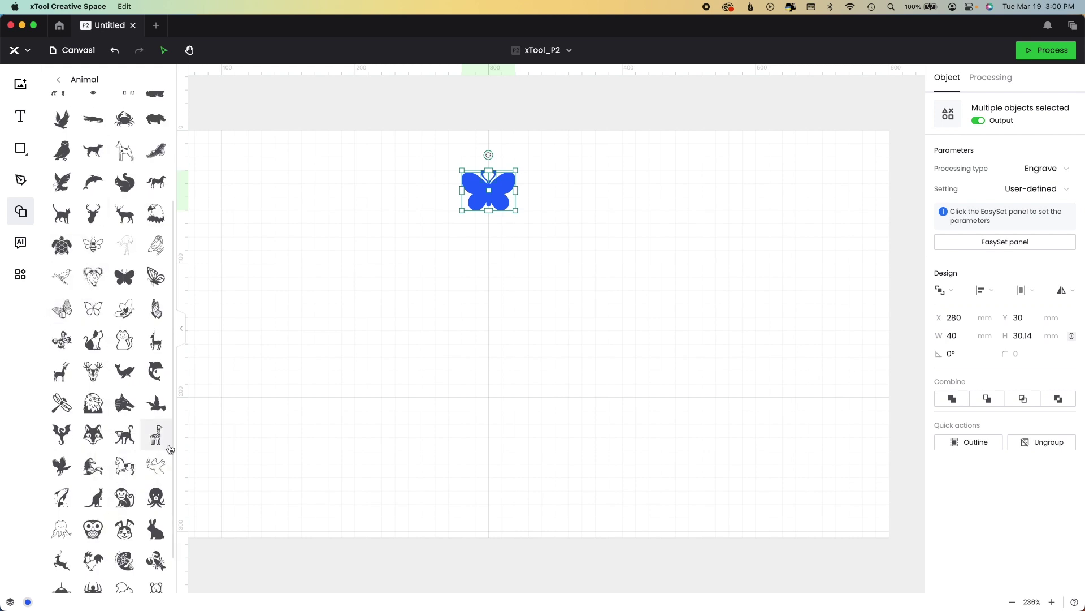
scroll(161, 464, "down", 1)
left_click(158, 485)
left_click(304, 407)
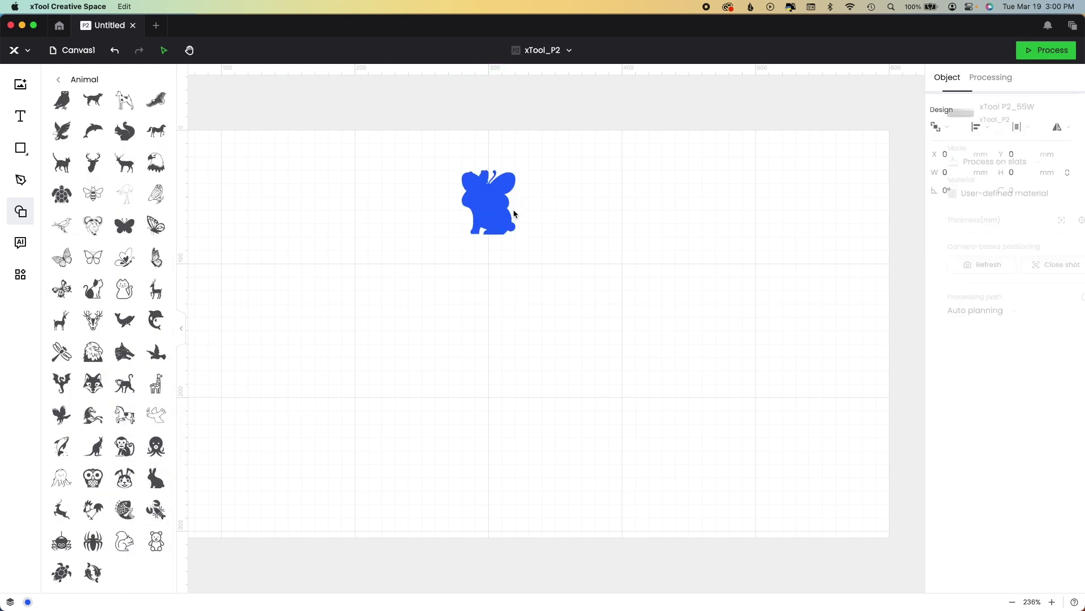
left_click_drag(517, 201, 566, 200)
scroll(113, 283, "up", 5)
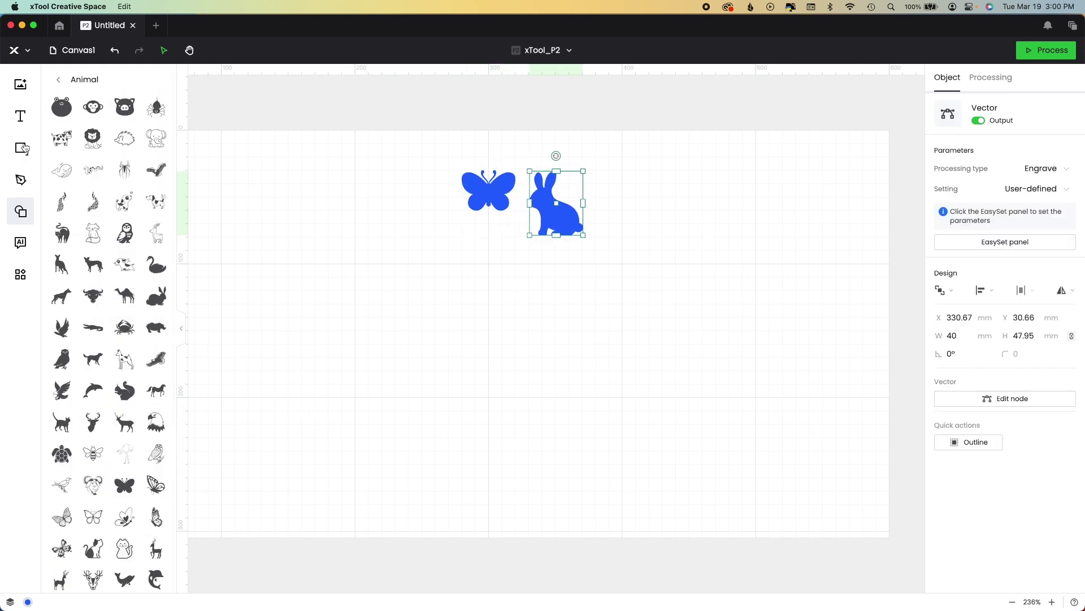
- Draw a circle and pull its top node up to reshape it into an egg
left_click(21, 148)
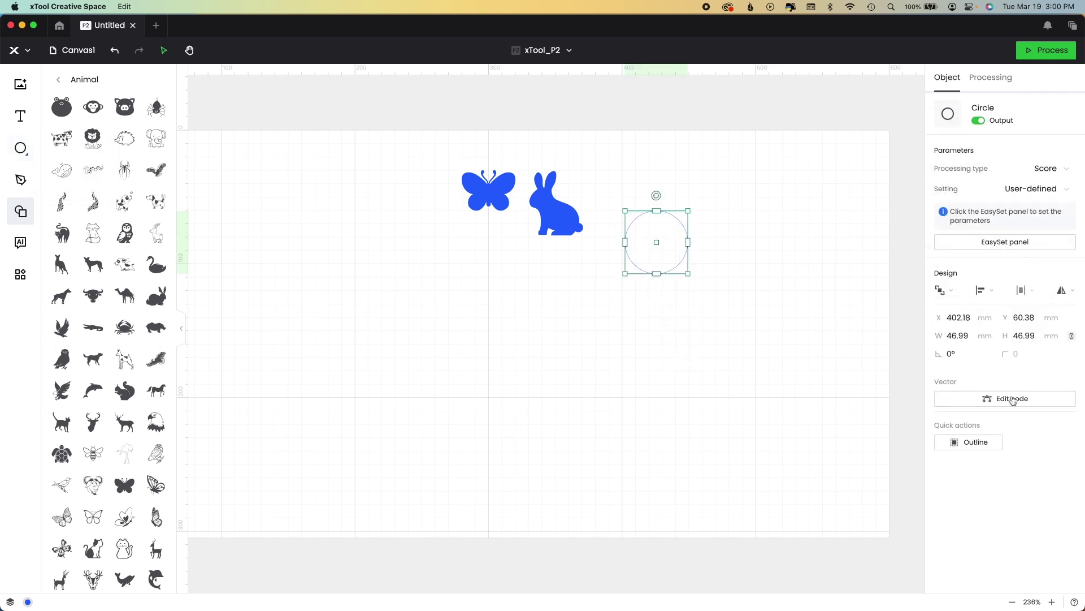
left_click(1010, 395)
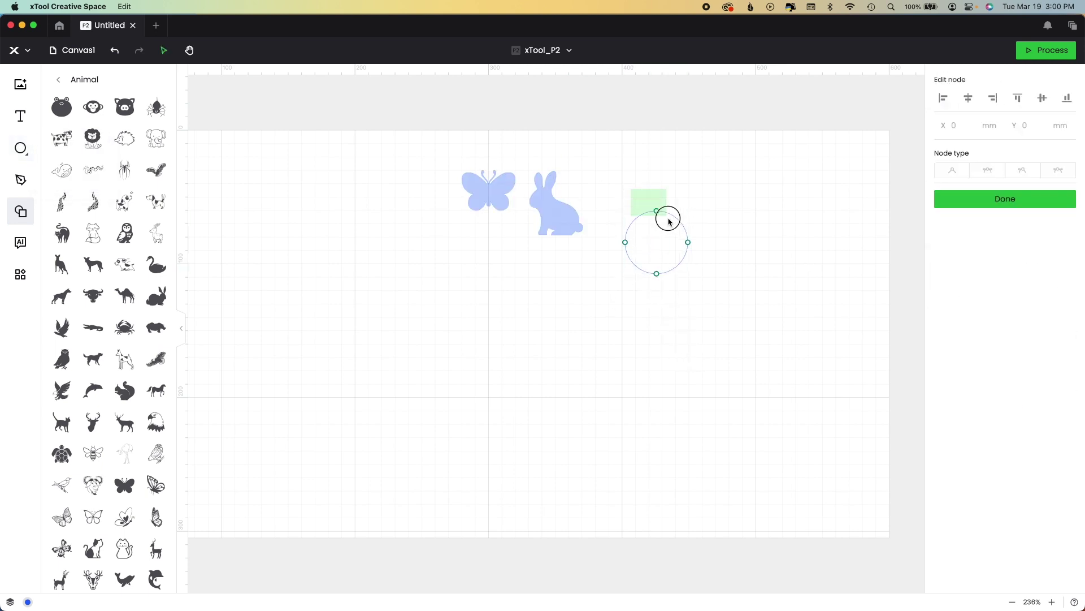
left_click_drag(673, 228, 673, 229)
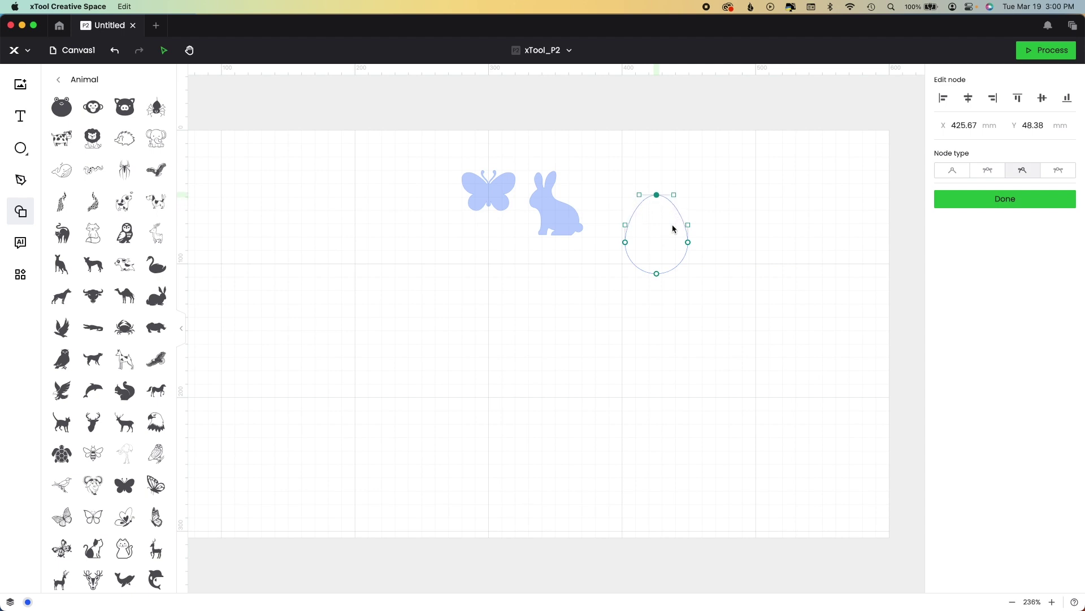
left_click(1074, 203)
left_click(664, 303)
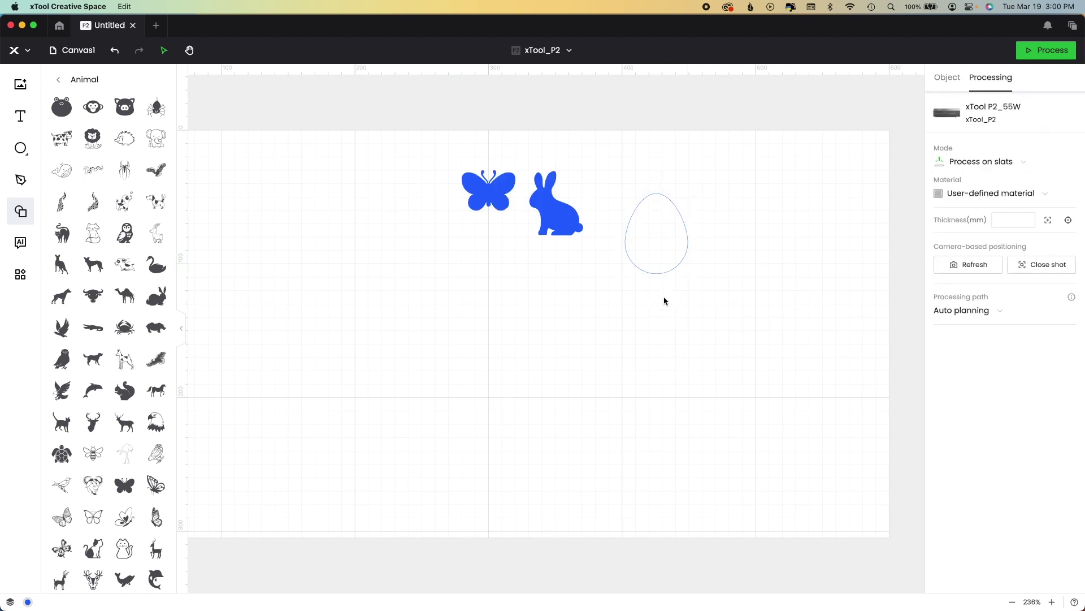
- Set the egg to Engrave, move it next to the rabbit, and drag in the bunny head overlay SVG
left_click(669, 264)
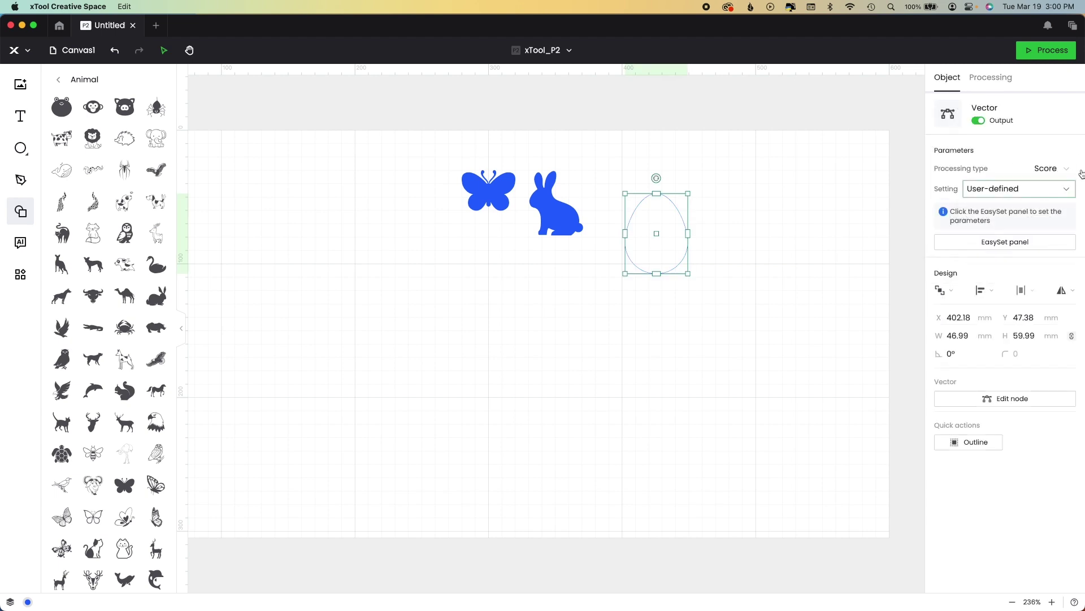
left_click(1066, 188)
left_click(1049, 169)
left_click(1027, 209)
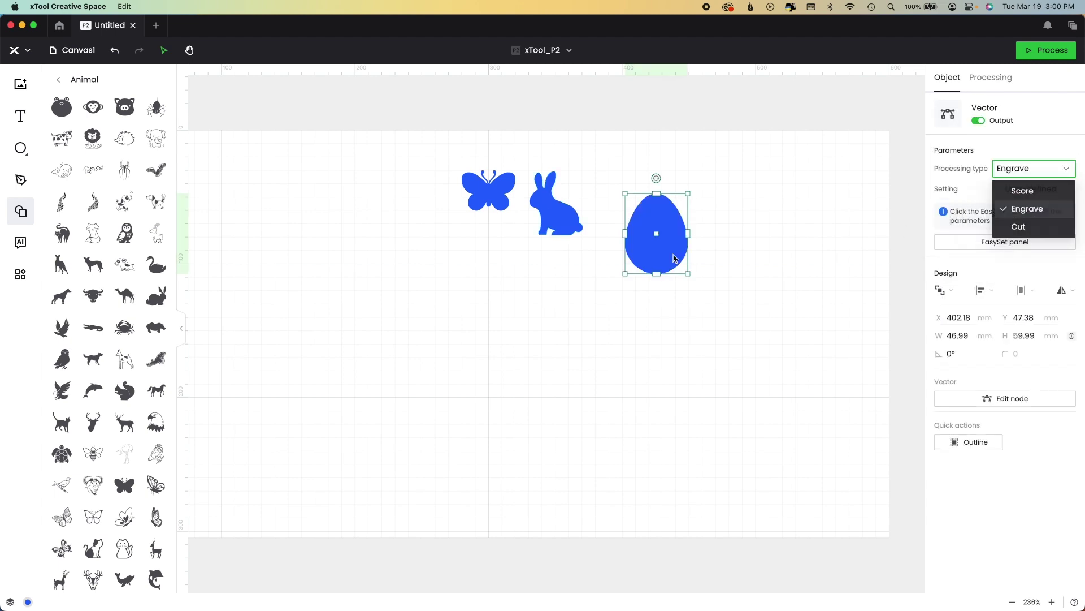
left_click_drag(660, 248, 619, 214)
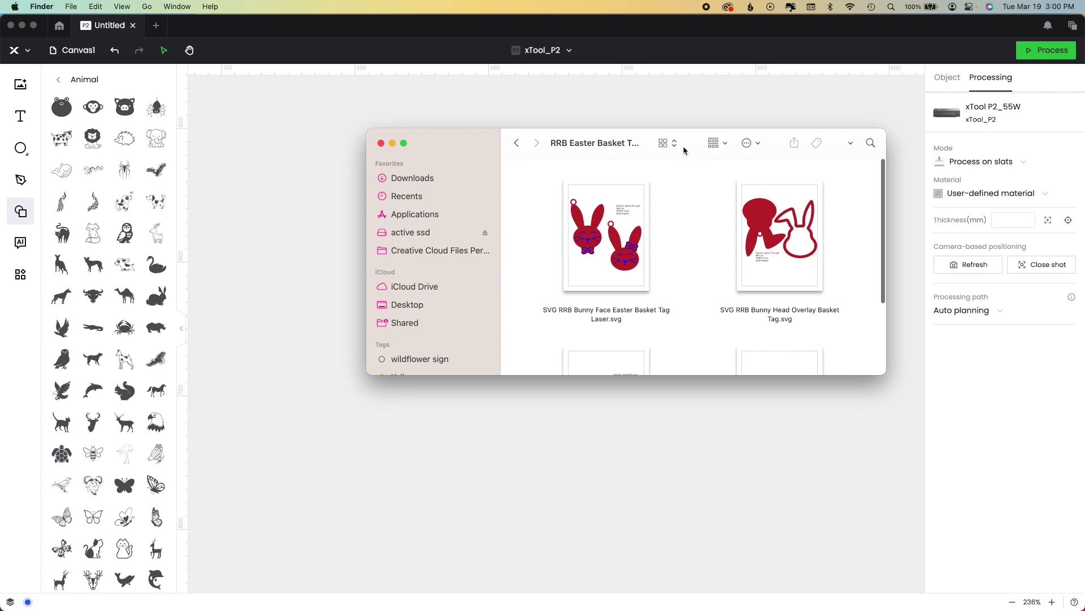
left_click_drag(789, 195, 619, 430)
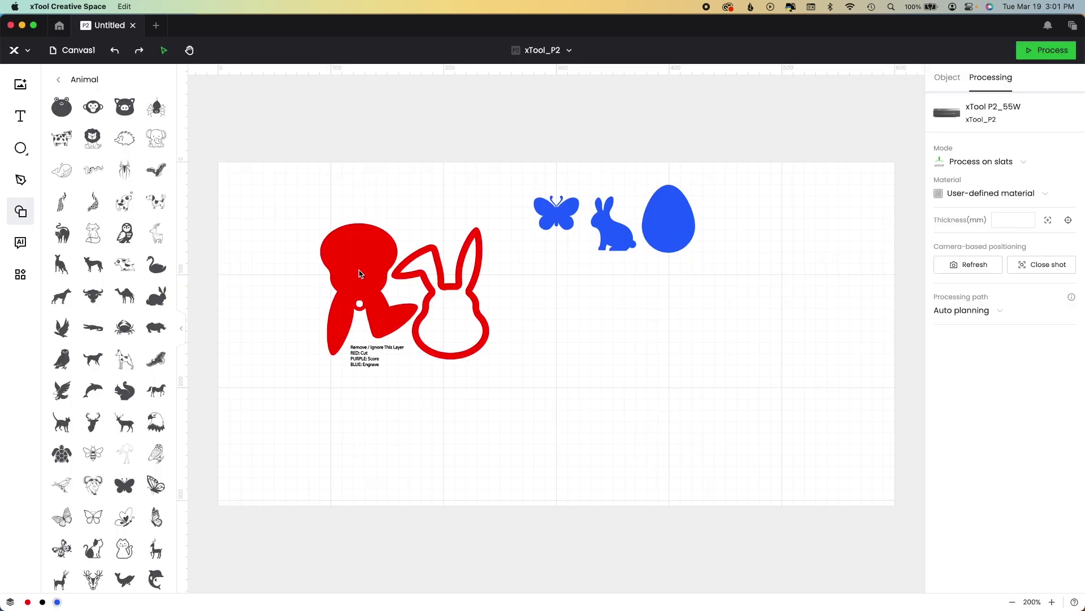
- Delete the overlay's filled bunny and its legend text, keeping the red outline
left_click(360, 274)
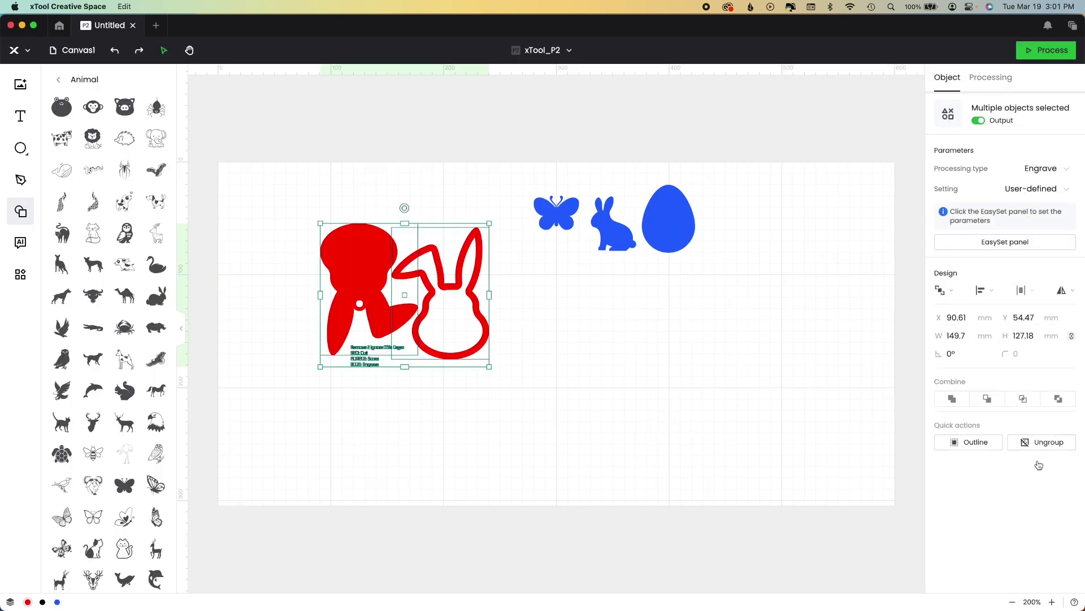
left_click(702, 436)
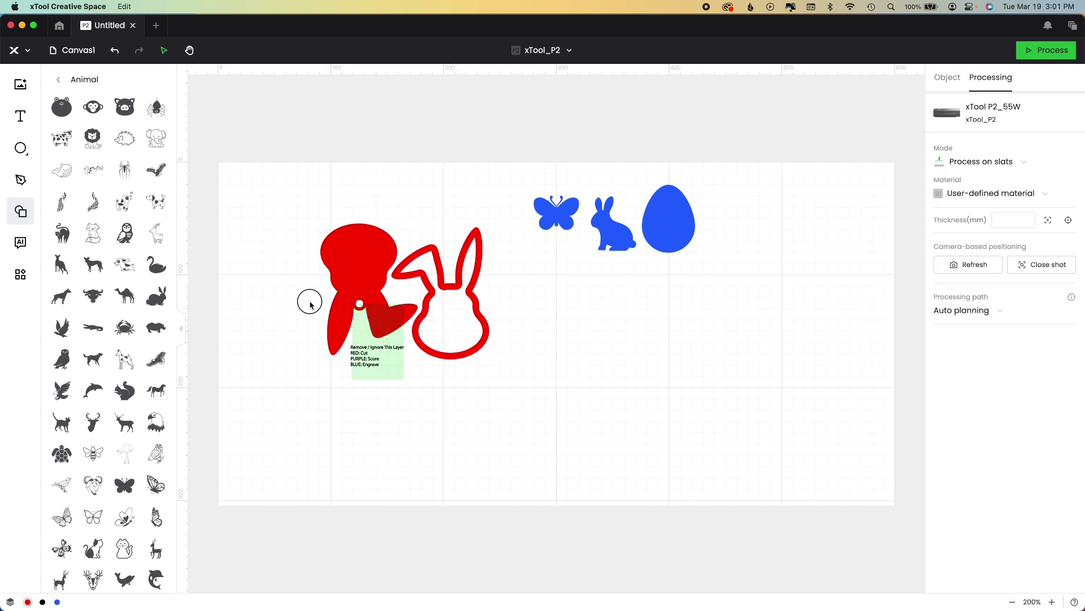
left_click(484, 345)
key("Delete")
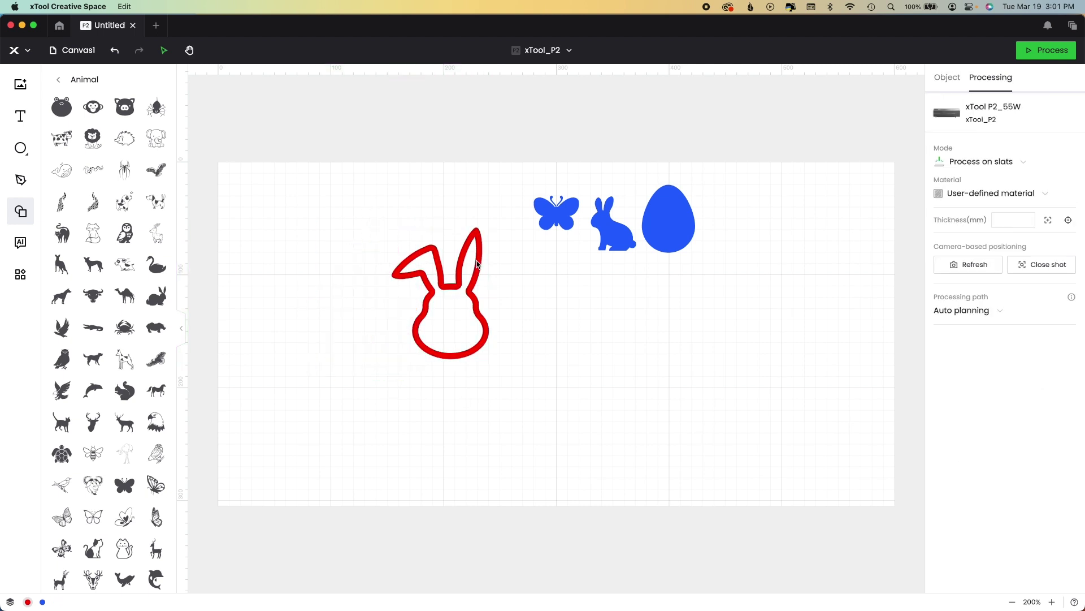
- Zoom to 400% and delete the outline's inner nodes, leaving a solid red bunny head
left_click(478, 347)
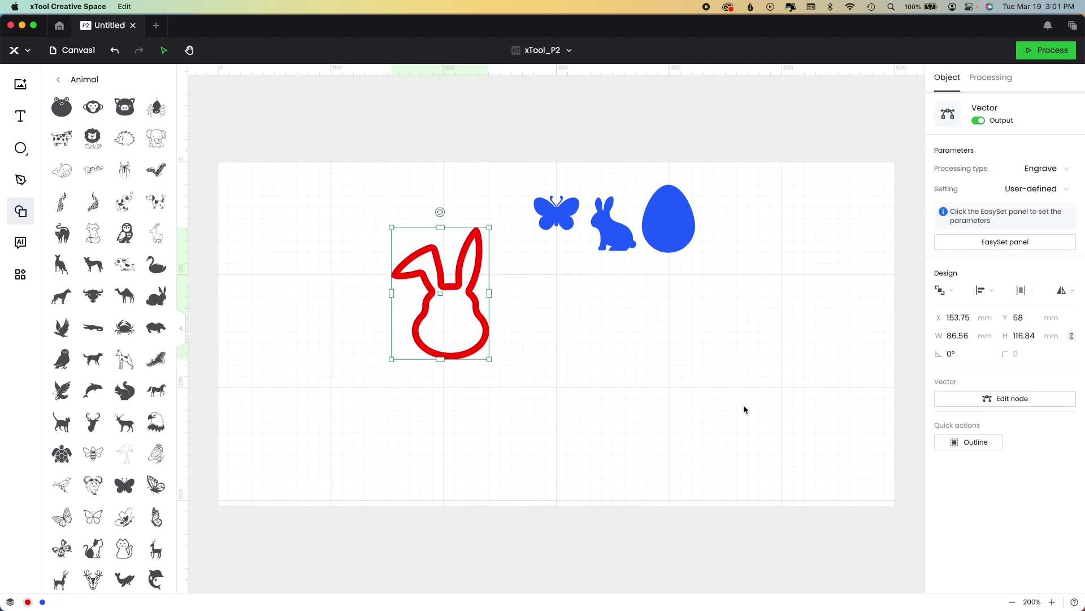
double_click(450, 354)
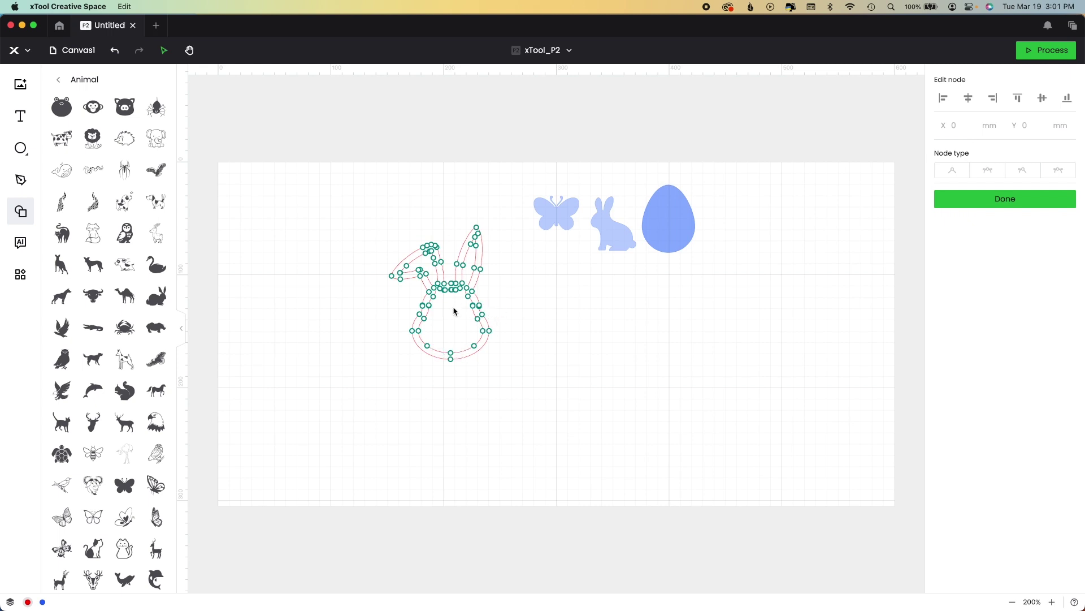
scroll(455, 311, "up", 5)
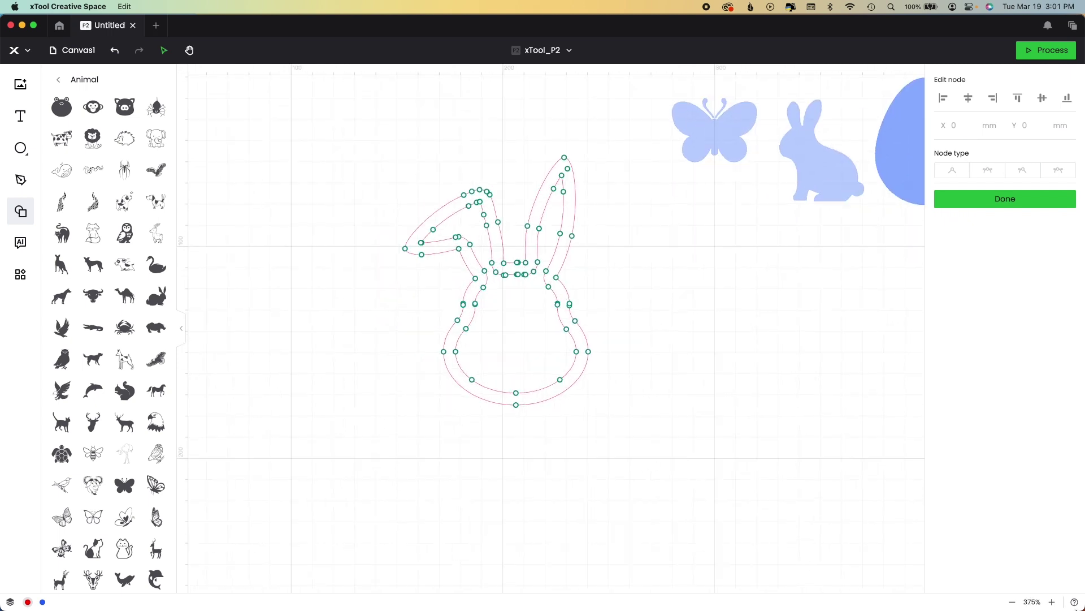
left_click(1033, 602)
left_click(1052, 602)
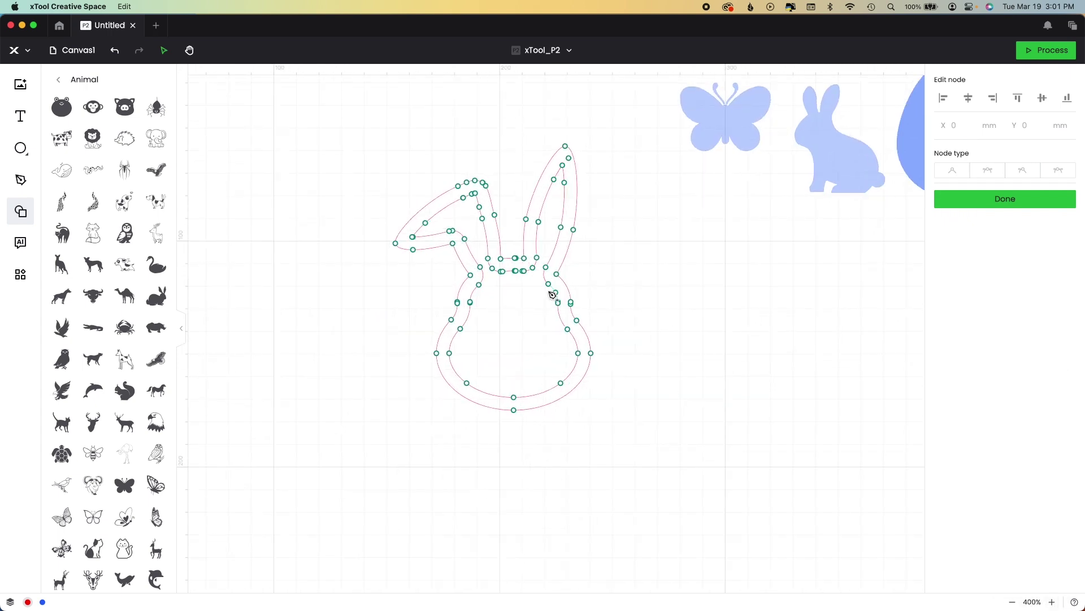
left_click_drag(489, 269, 489, 270)
key("Delete")
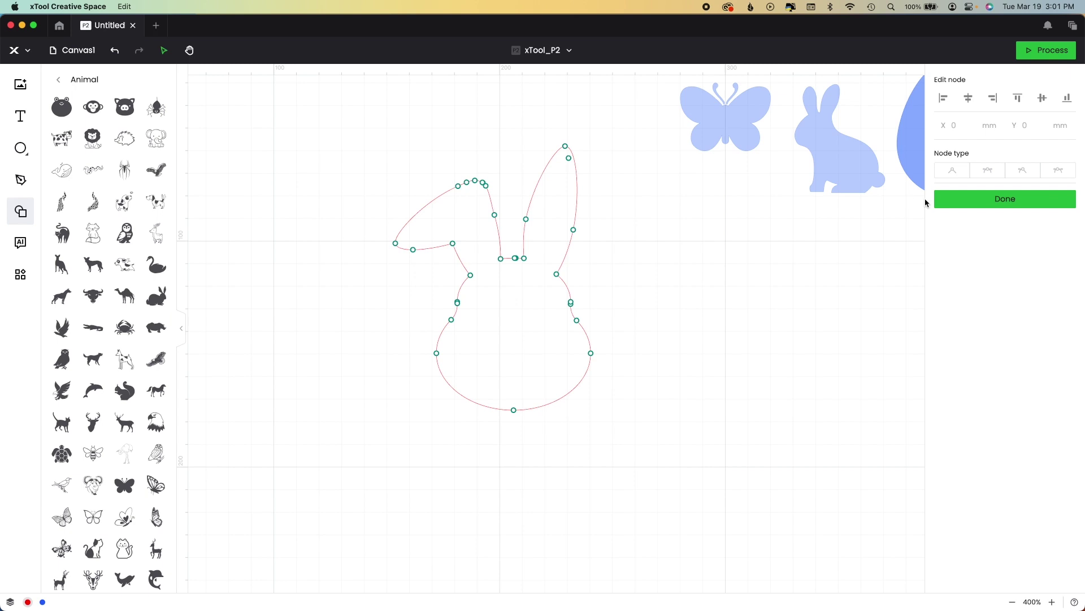
left_click(993, 207)
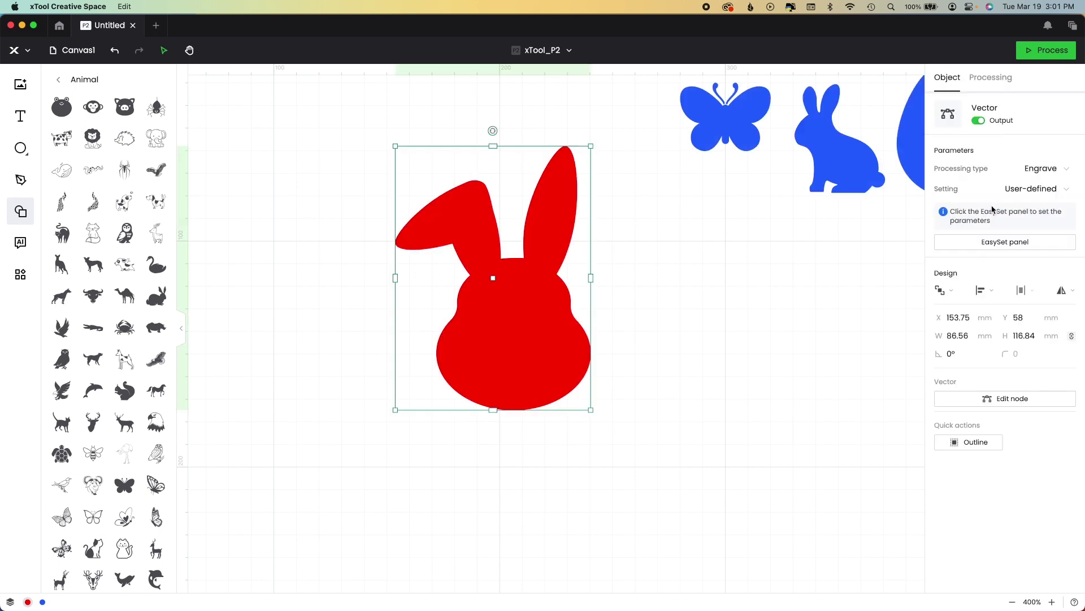
left_click(768, 252)
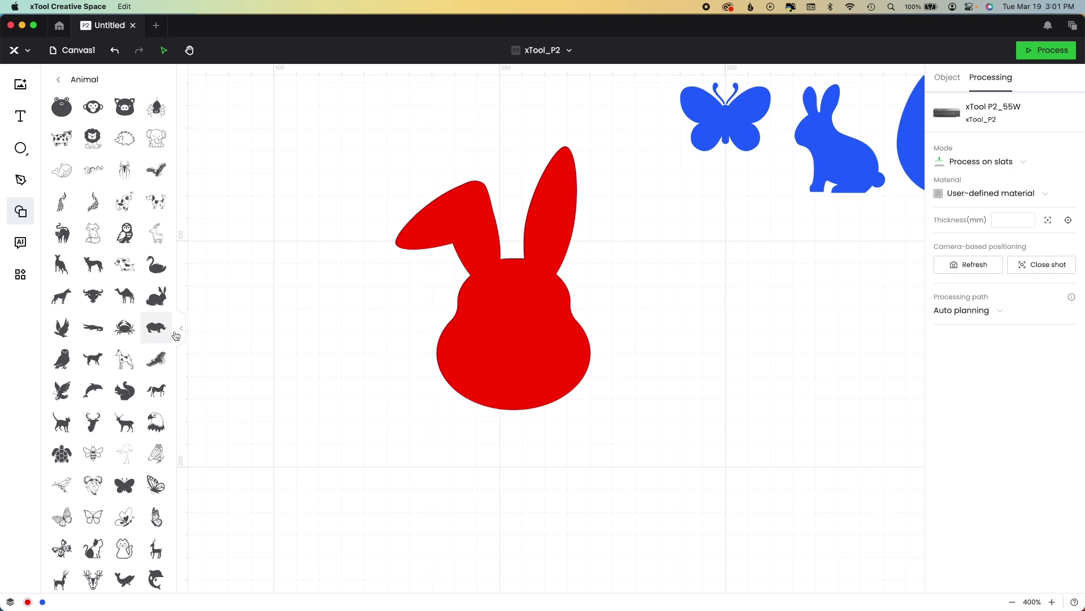
- Draw a ~79.53 mm engraved circle on a purple layer over the head and subtract it, leaving only the ears
left_click(22, 151)
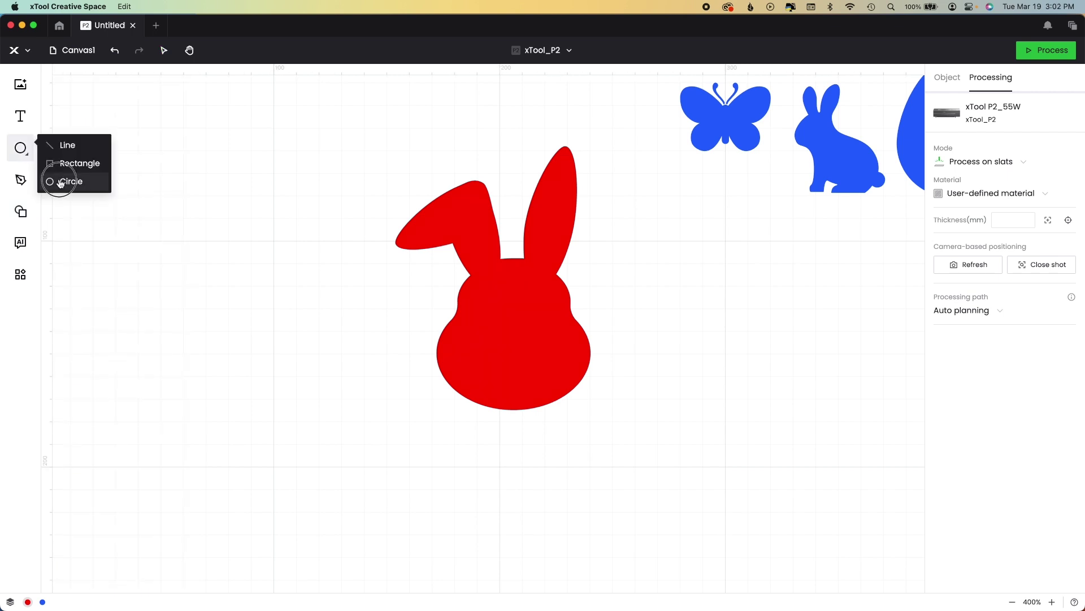
left_click(55, 181)
left_click_drag(168, 240, 258, 332)
left_click_drag(284, 400, 545, 363)
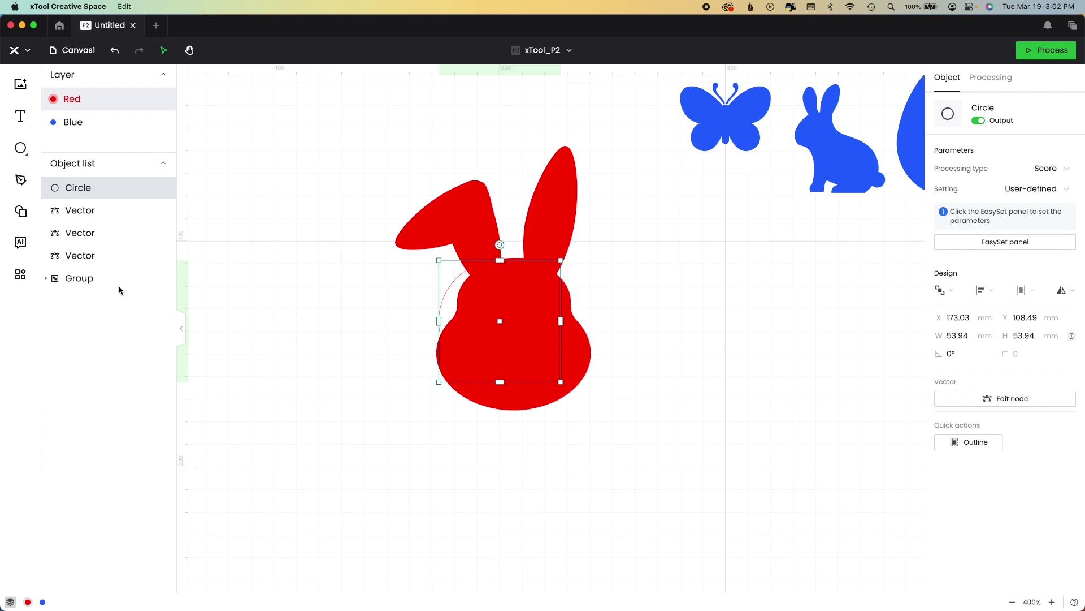
right_click(121, 193)
left_click(218, 415)
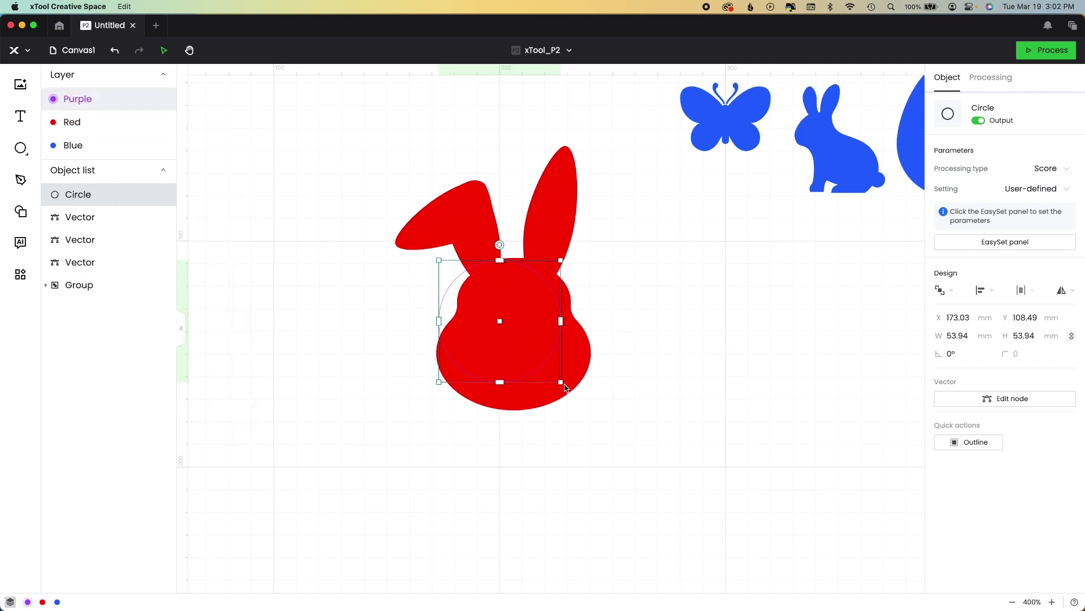
left_click_drag(561, 382, 618, 439)
left_click(1046, 168)
left_click(1024, 210)
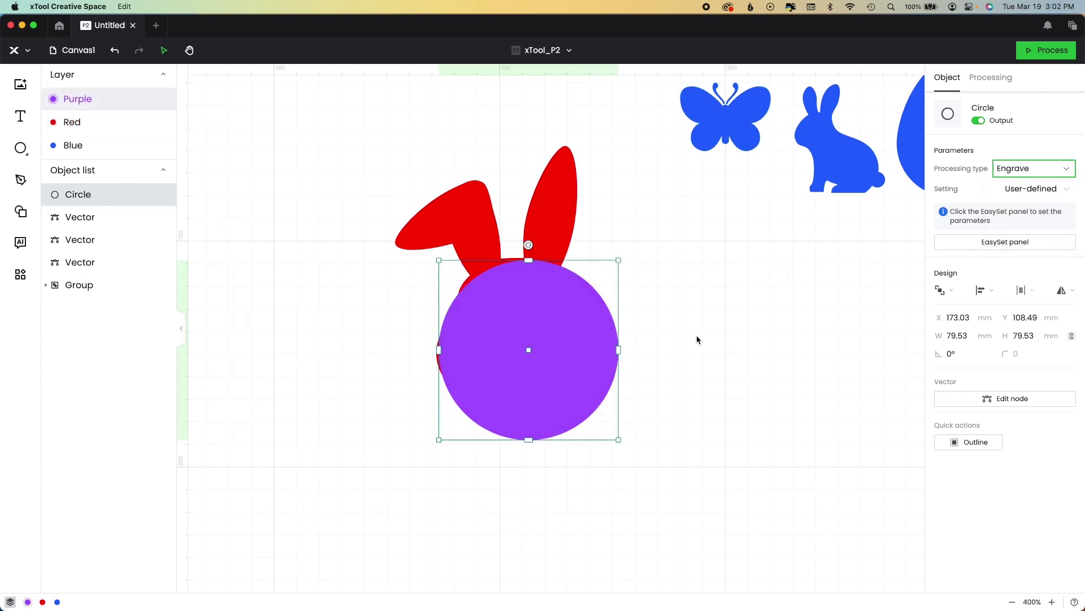
left_click_drag(557, 328, 543, 330)
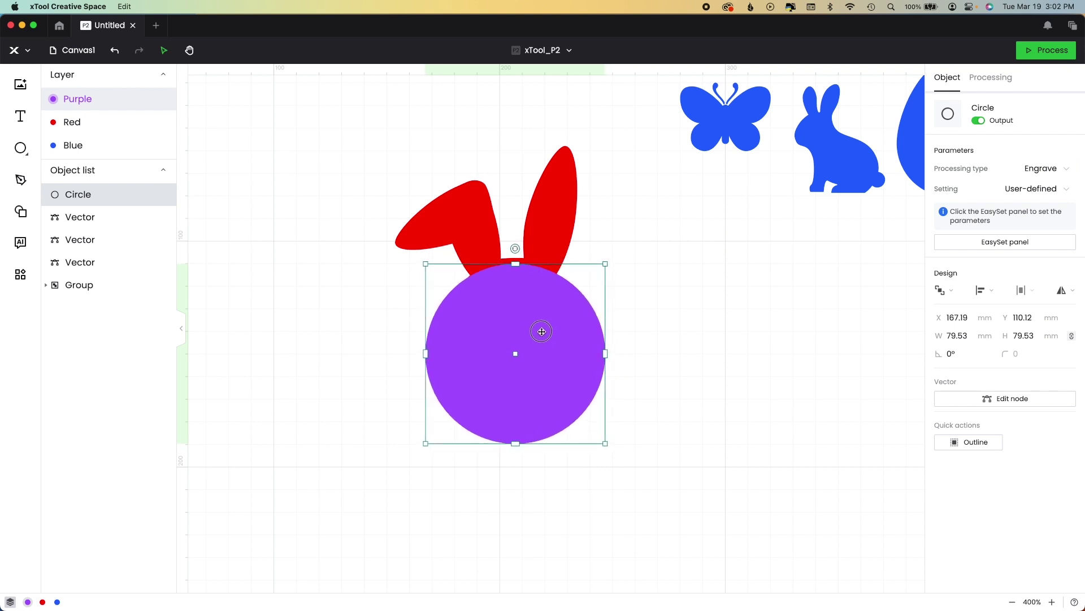
left_click(559, 225, "shift")
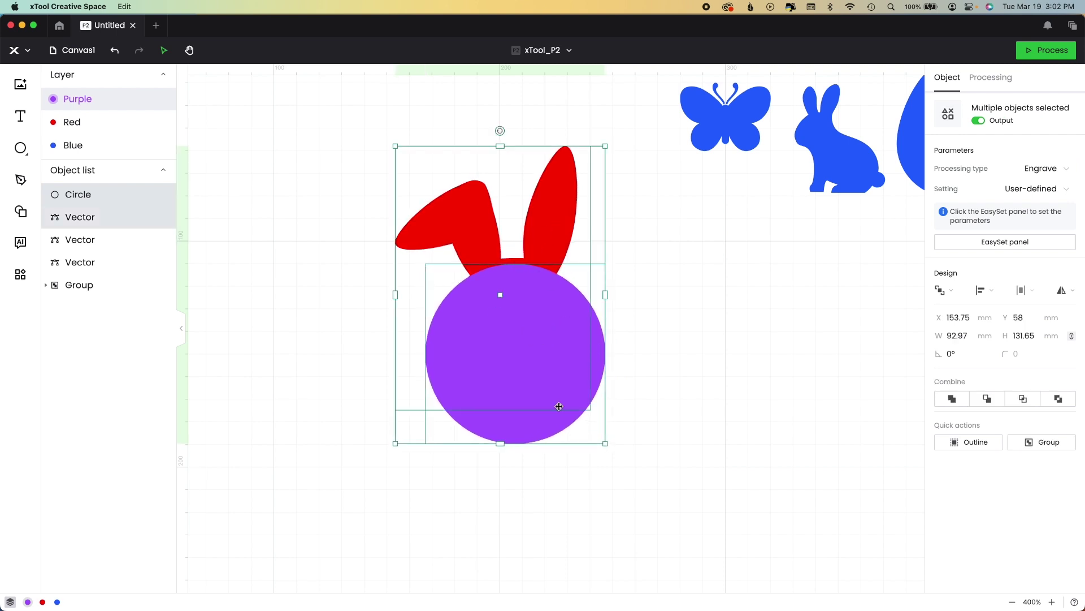
left_click(987, 399)
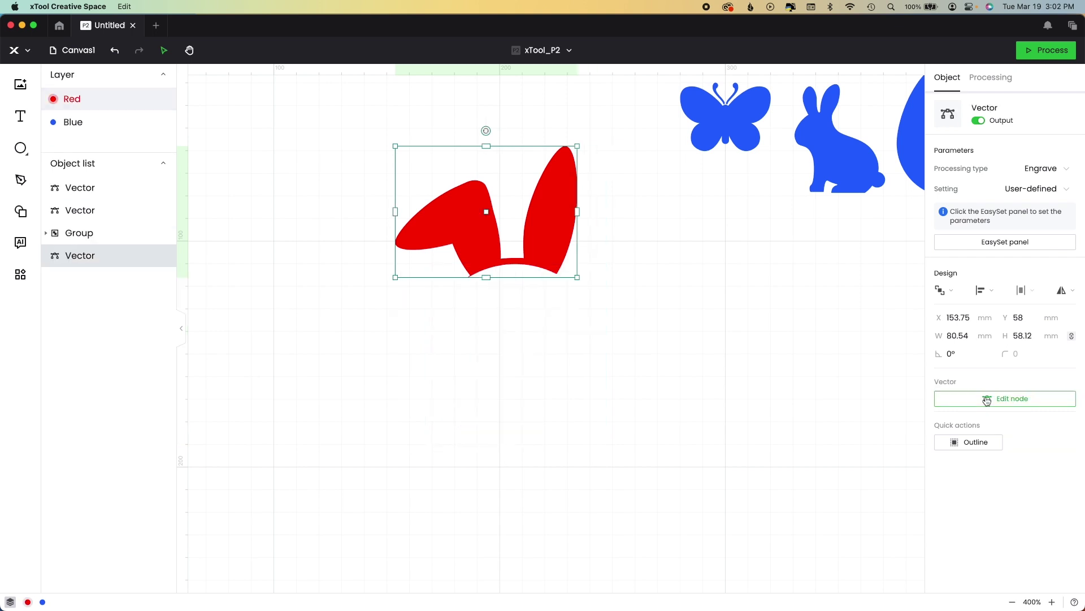
- Draw an engraved oval below the red ears and unite it with them into one shape
left_click(17, 154)
left_click(73, 188)
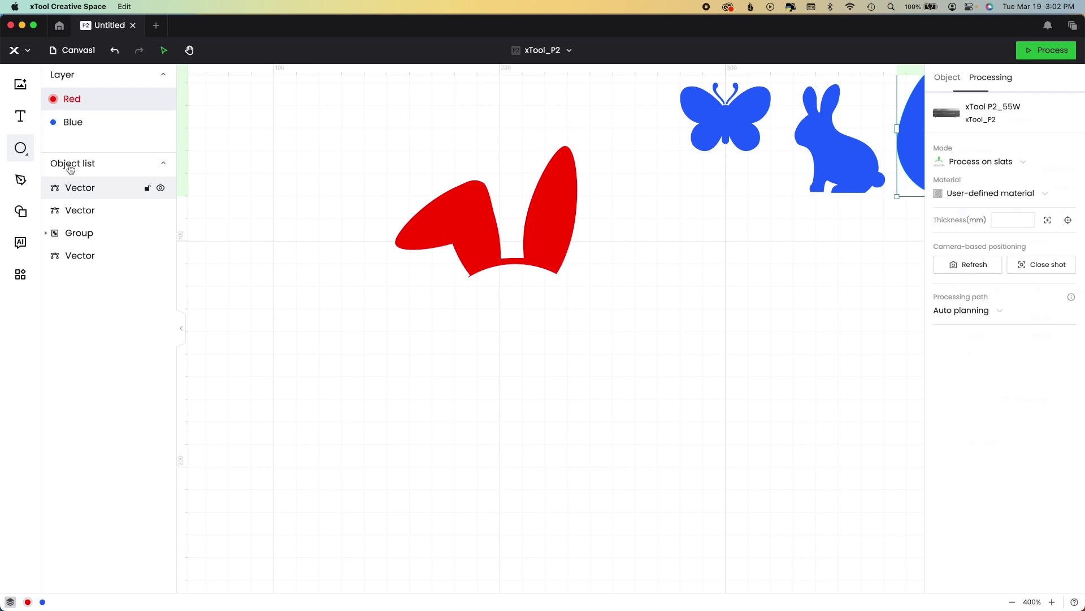
left_click(16, 152)
left_click(68, 180)
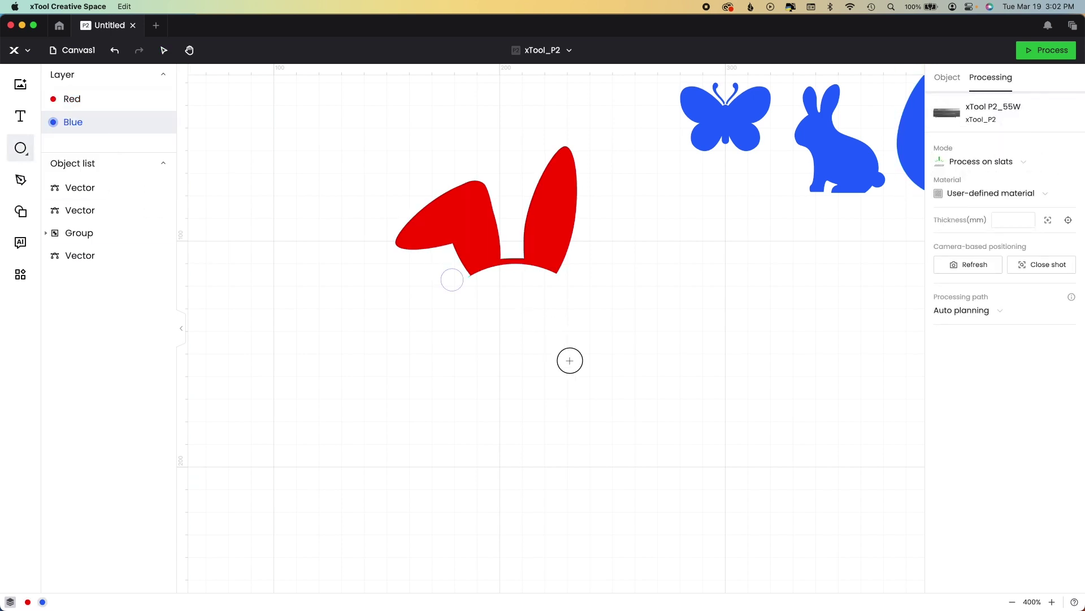
mouse_move(570, 361)
left_mouse_down()
mouse_move(579, 375)
mouse_move(584, 364)
mouse_move(576, 375)
mouse_move(558, 363)
mouse_move(565, 354)
left_mouse_up()
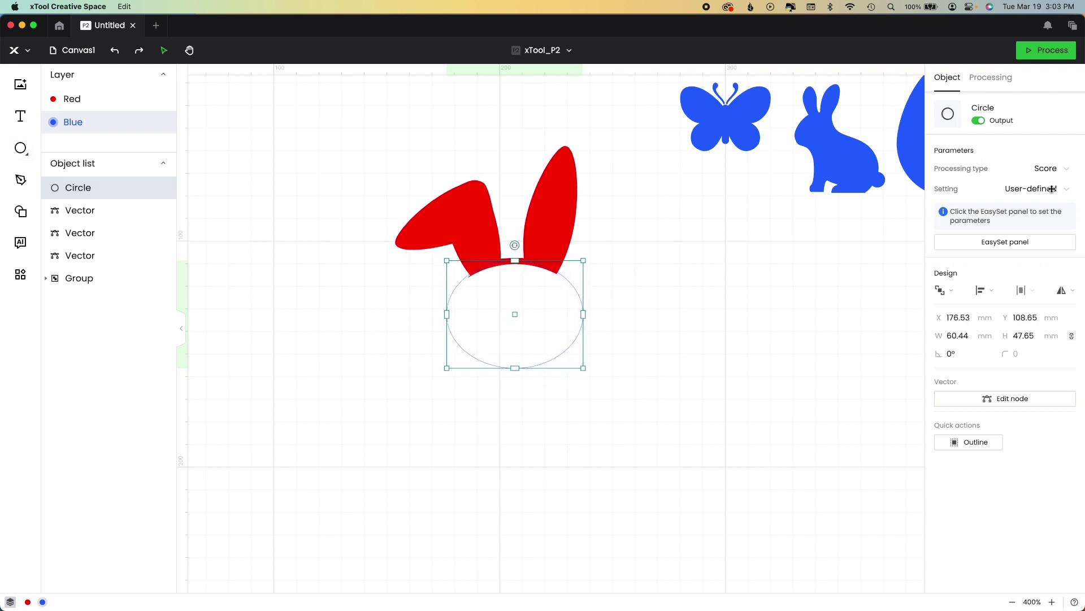
left_click(1050, 168)
left_click(1022, 210)
left_click_drag(361, 183, 545, 380)
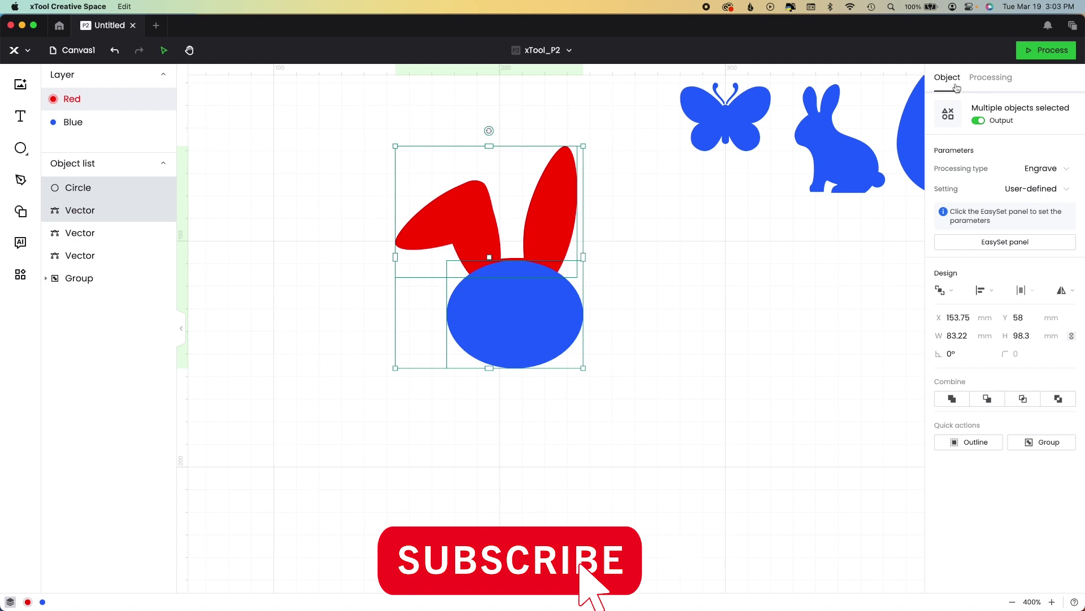
left_click(952, 399)
key("Escape")
- Draw a thin upright rectangle right of the bunny head and switch the units to inches
mouse_move(21, 158)
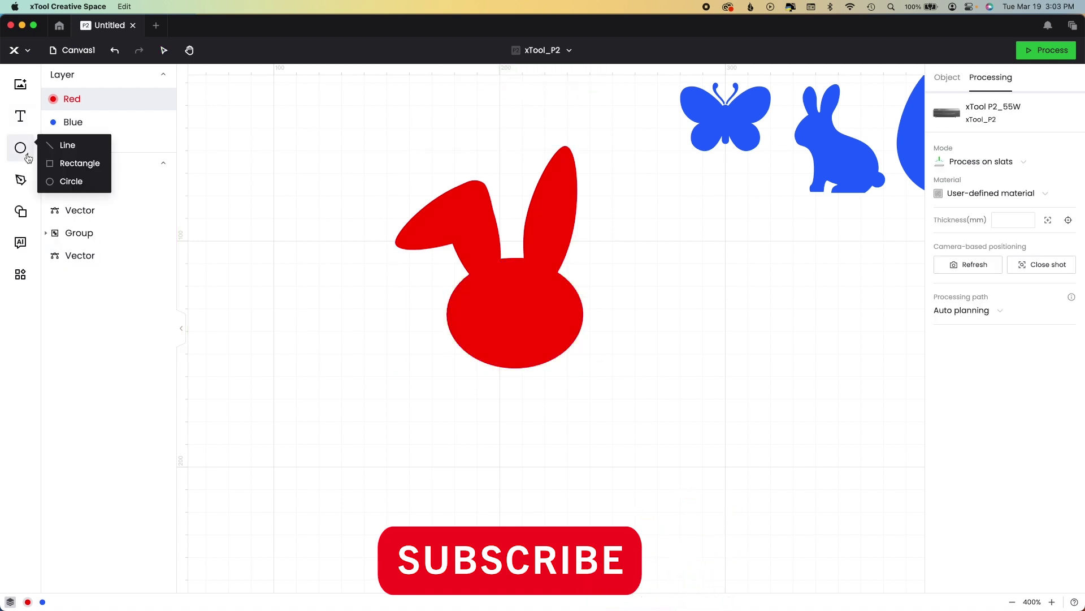
left_click(65, 160)
left_click_drag(652, 341, 655, 376)
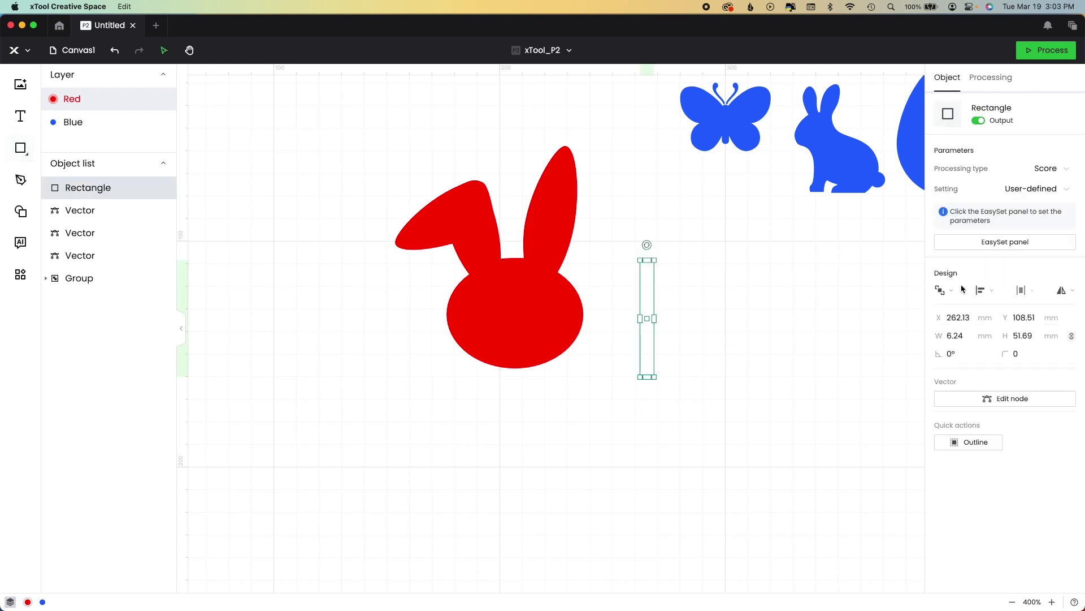
left_click(14, 50)
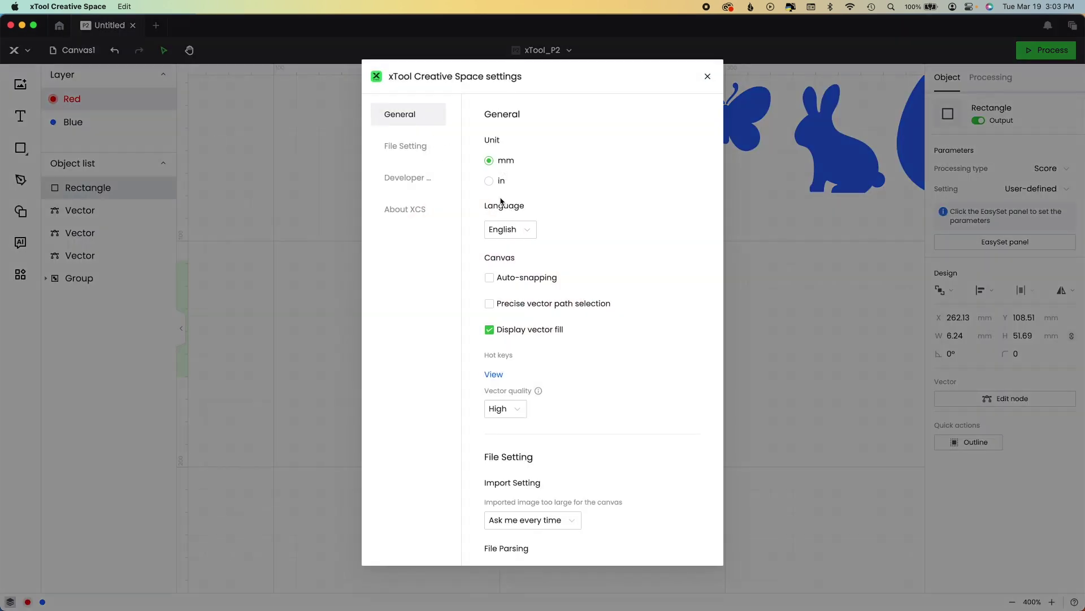
left_click(708, 77)
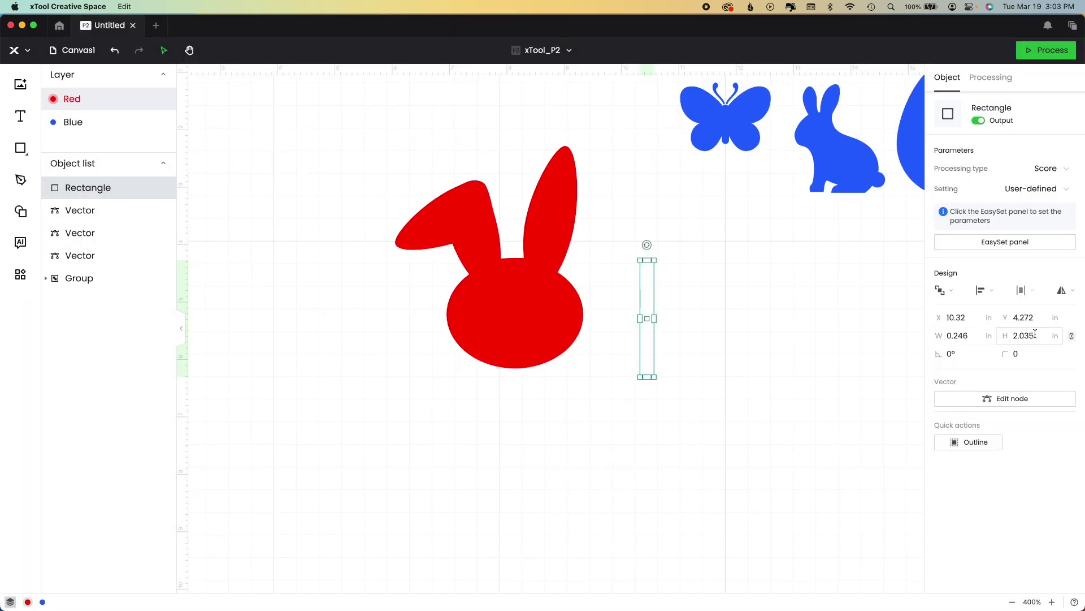
- Set the rectangle's width to 0.25 in, keeping its 2.071 in height
left_click(966, 336)
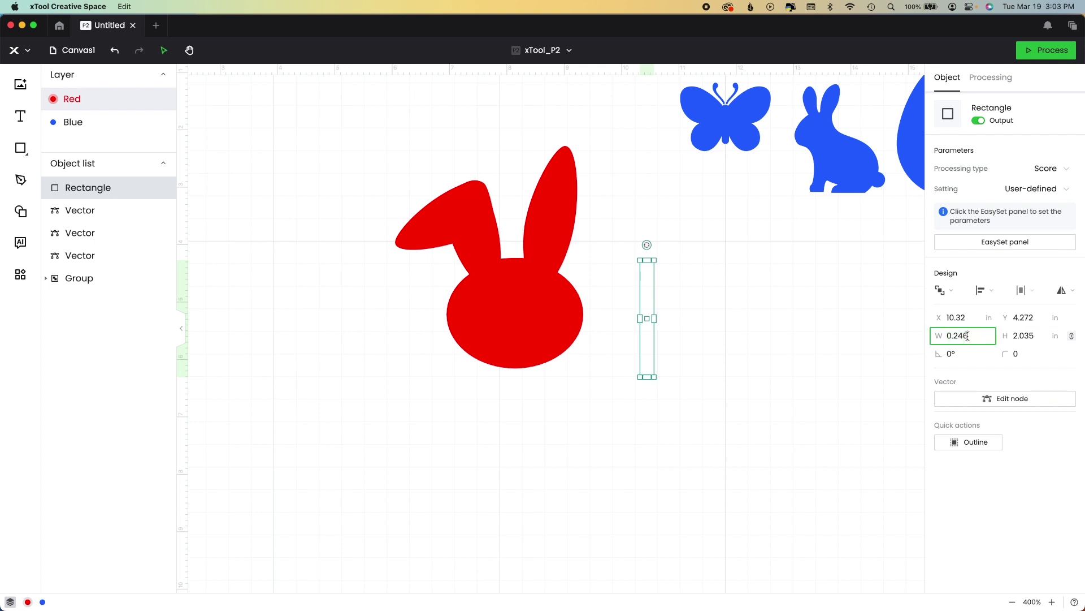
type("0.25")
key("Tab")
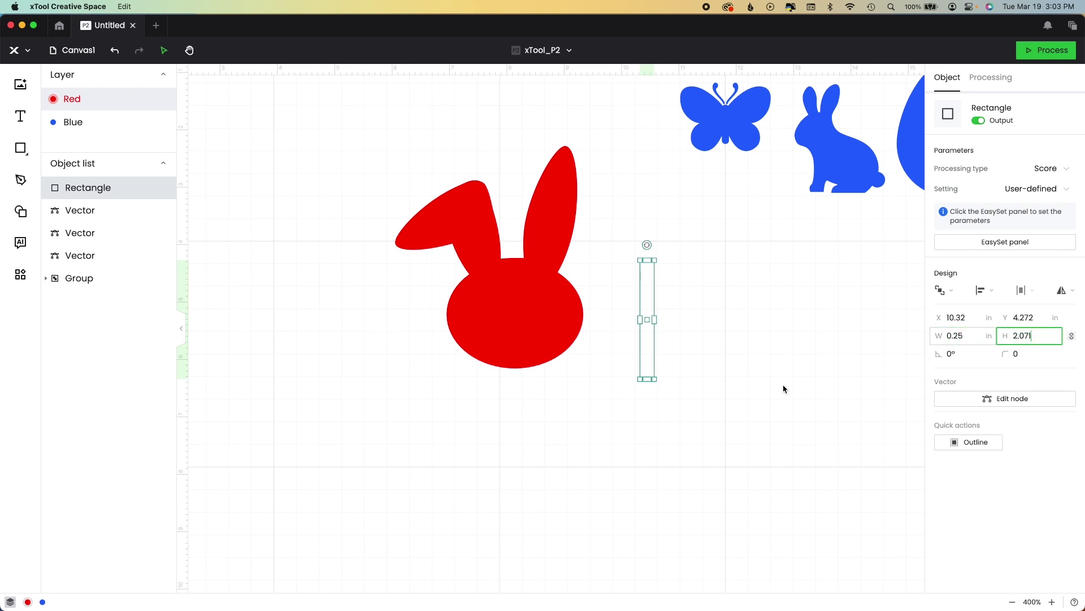
left_click(790, 384)
left_click(649, 314)
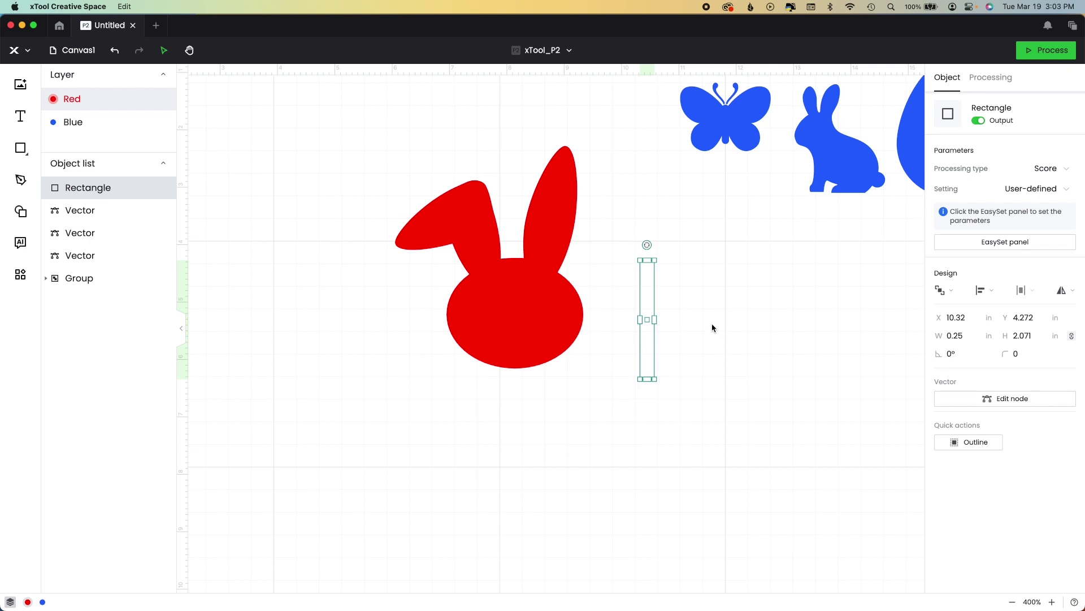
scroll(662, 354, "up", 4)
scroll(662, 354, "right", 3)
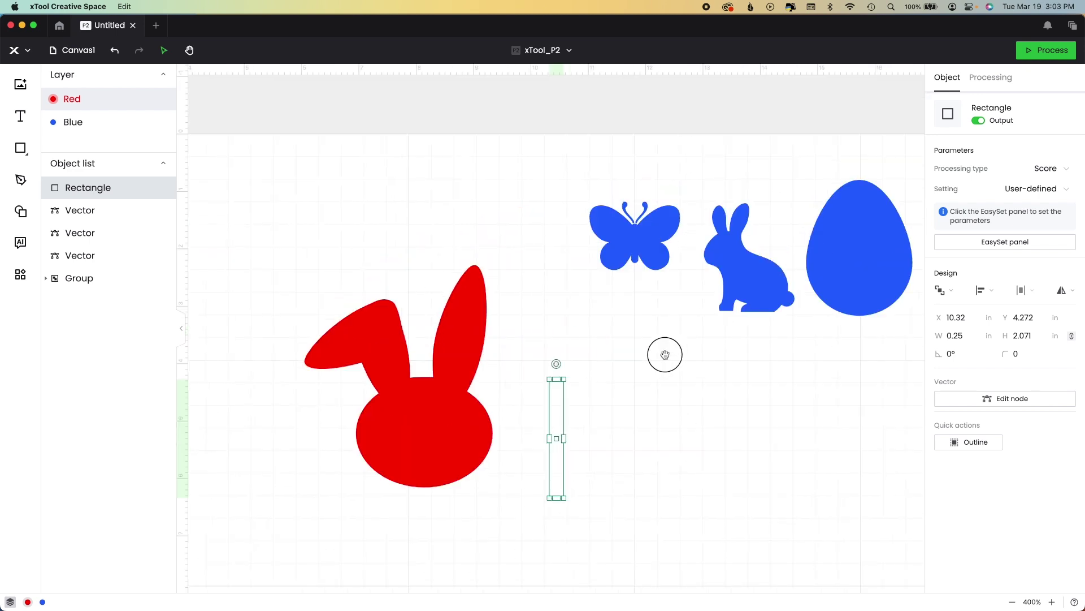
- Enlarge the blue butterfly to 4.205 in wide and move it onto open canvas
left_click(625, 317)
left_click_drag(618, 369, 618, 371)
left_click_drag(671, 320, 821, 206)
left_click_drag(714, 334, 729, 503)
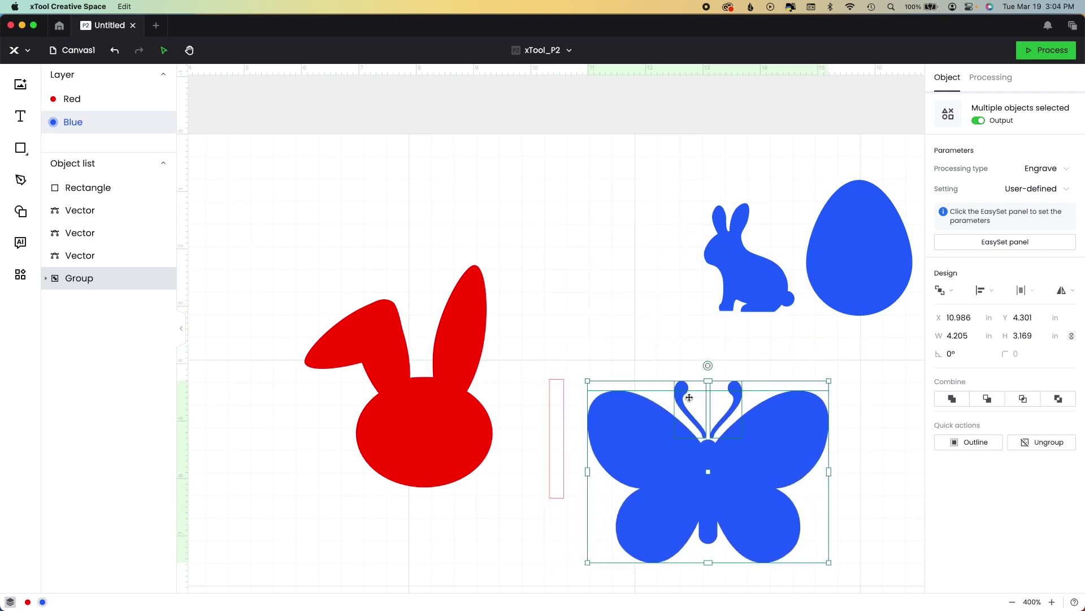
- Rearrange the thin rectangle and red bunny head, placing the butterfly below them
left_click(623, 356)
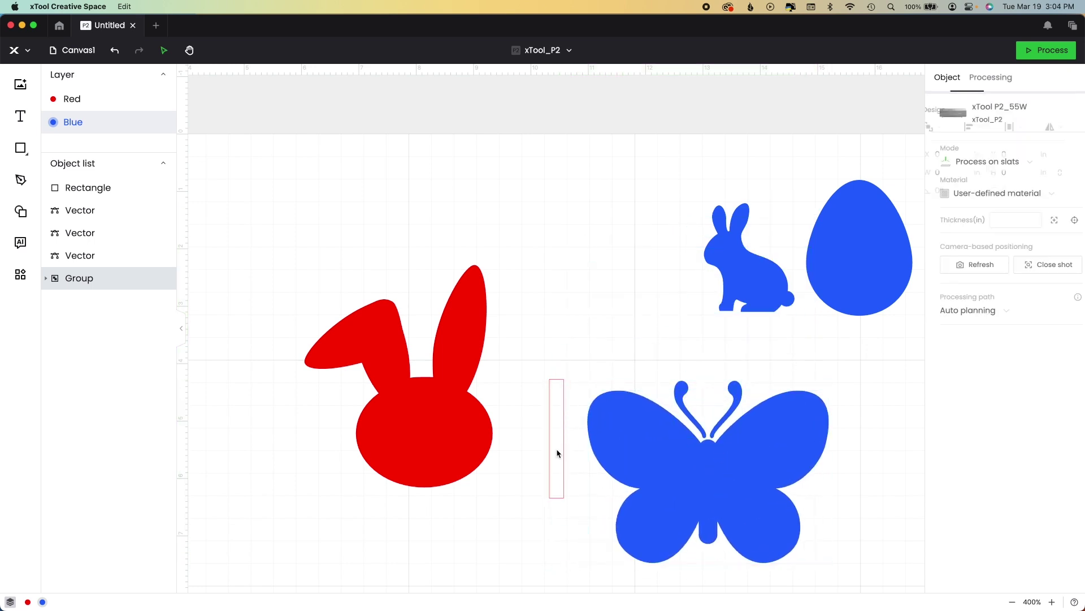
left_click_drag(557, 450, 642, 230)
left_click_drag(435, 420, 521, 294)
left_click_drag(631, 452, 599, 460)
scroll(599, 460, "up", 2)
left_click_drag(614, 501, 496, 407)
scroll(496, 408, "right", 5)
scroll(496, 408, "down", 3)
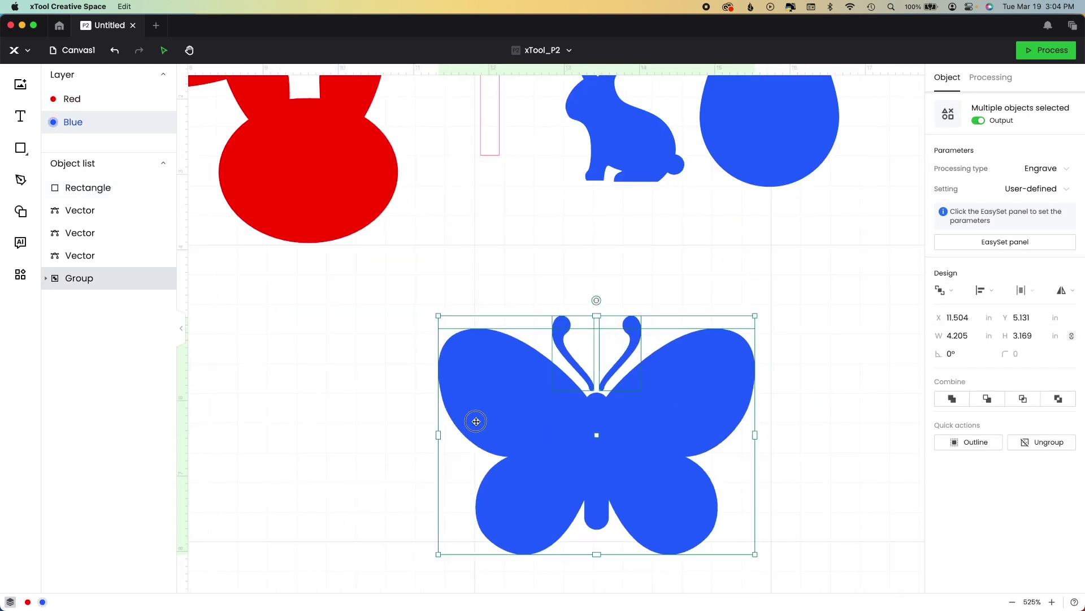
- Ungroup the butterfly, delete its left antenna, and enlarge the right antenna
left_click(1065, 448)
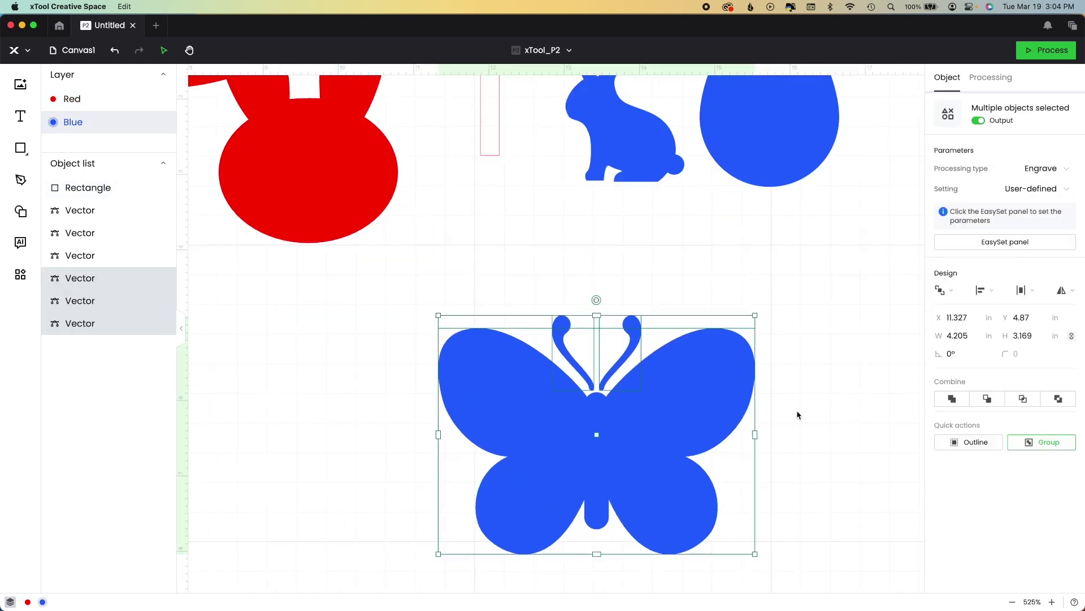
left_click(797, 414)
left_click(565, 327)
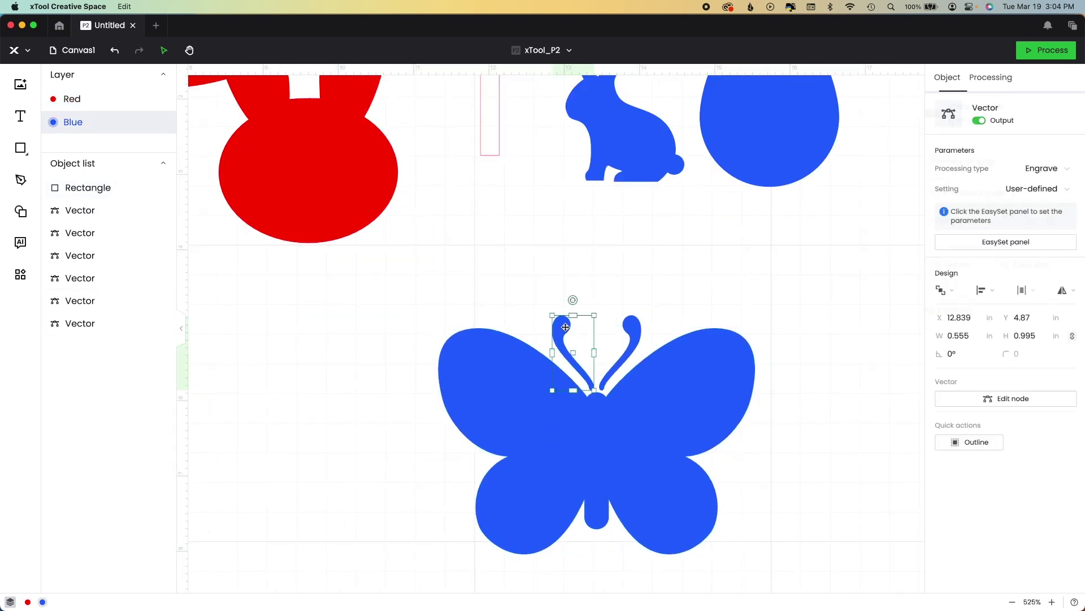
key("Delete")
left_click(649, 308)
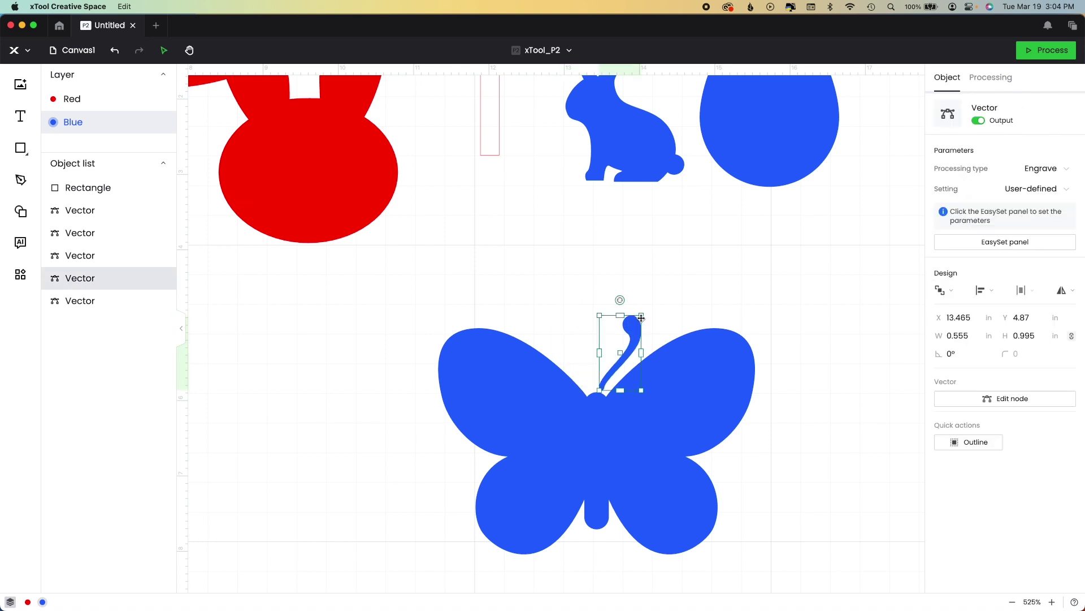
left_click_drag(658, 304, 629, 349)
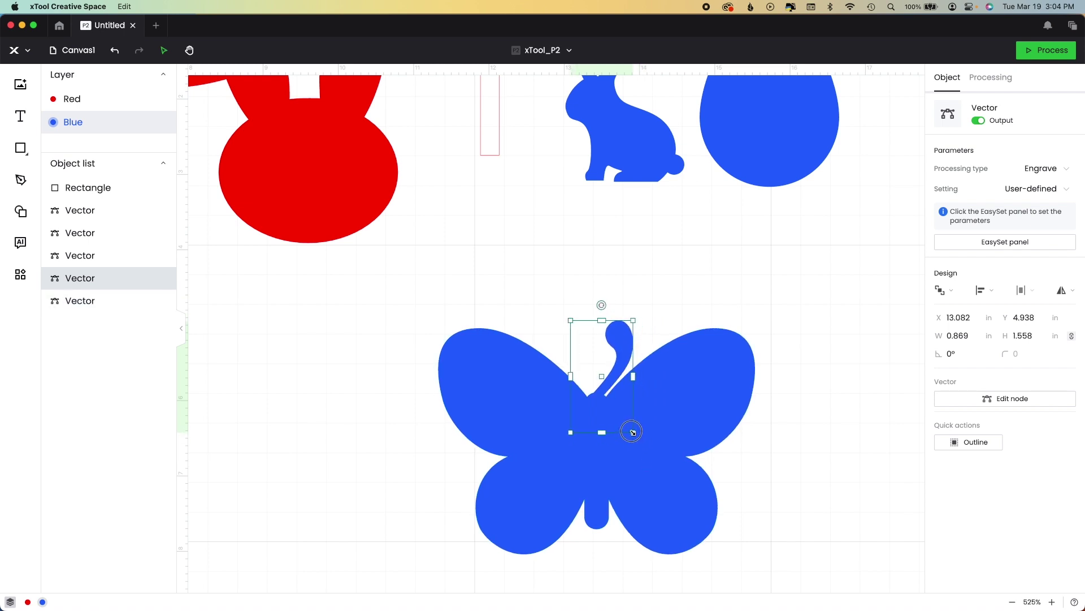
left_click_drag(616, 342, 555, 310)
- Duplicate the right antenna and flip the copy horizontally
key("ctrl+d")
right_click(572, 320)
key("Escape")
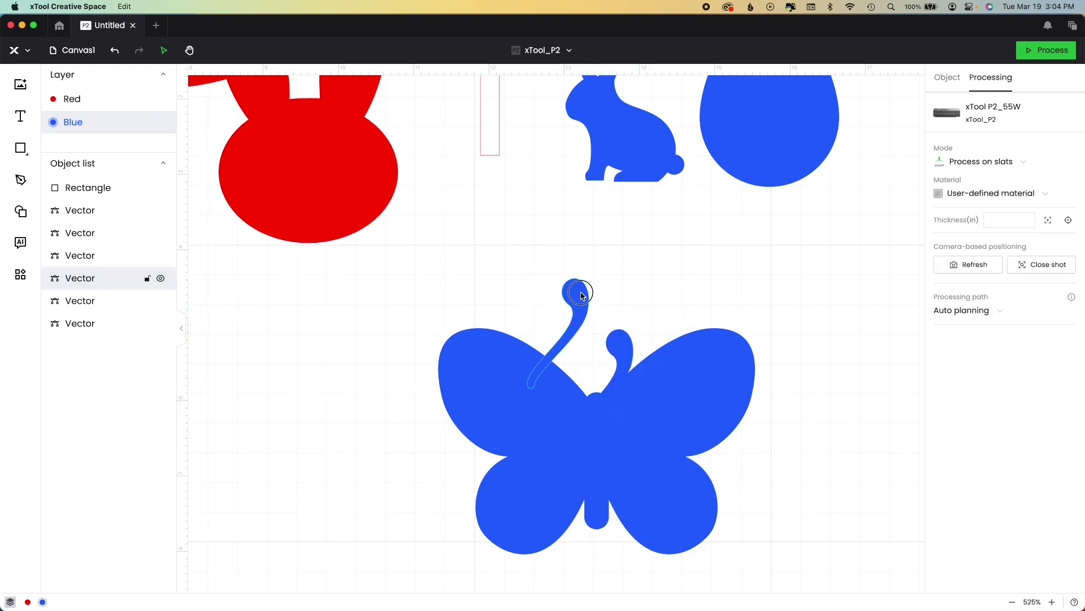
left_click(582, 293)
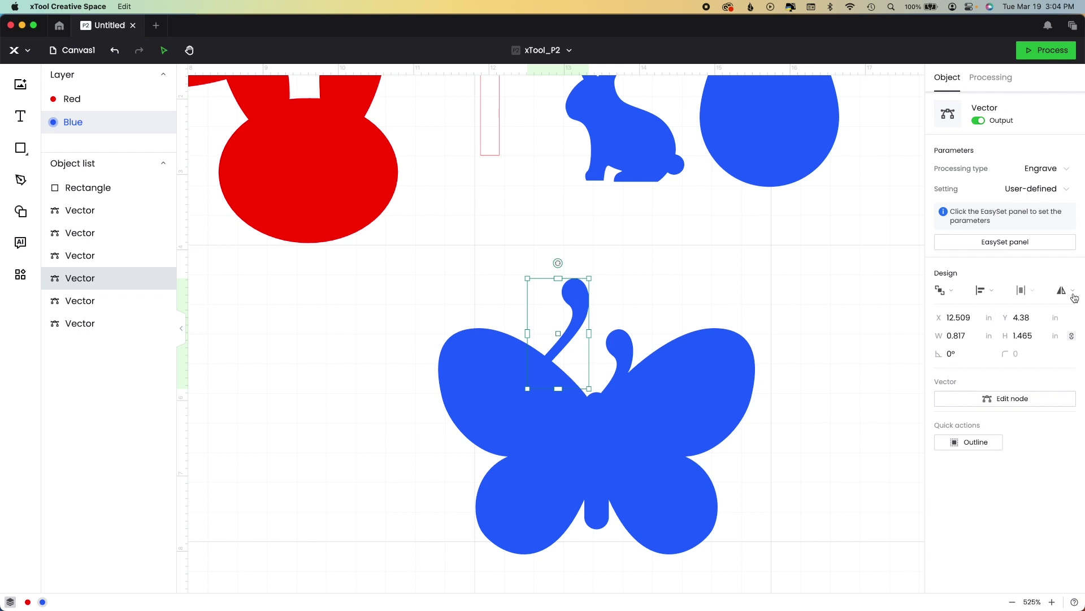
left_click(1074, 297)
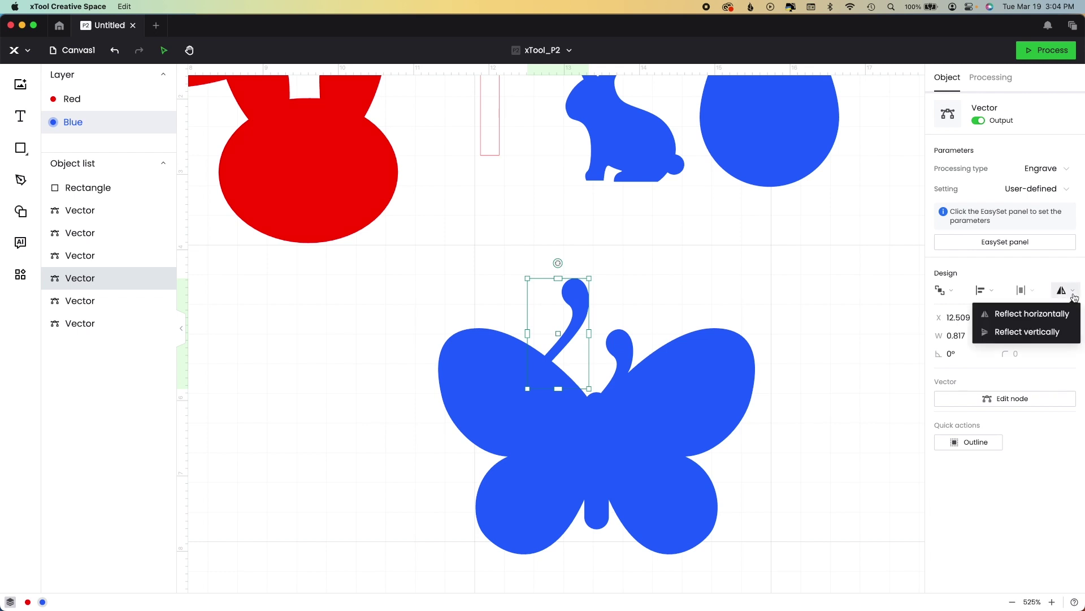
left_click(1038, 319)
- Place the mirrored antenna on the butterfly, top-align and group the antennas, and center them horizontally
left_click_drag(549, 302, 567, 344)
left_click_drag(568, 307, 649, 358)
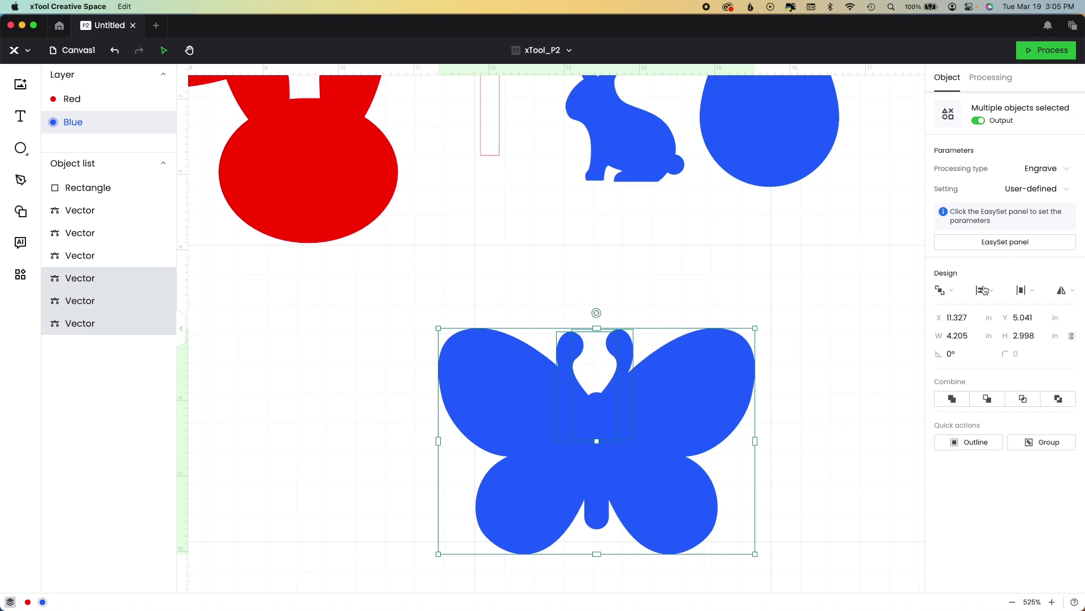
left_click(983, 290)
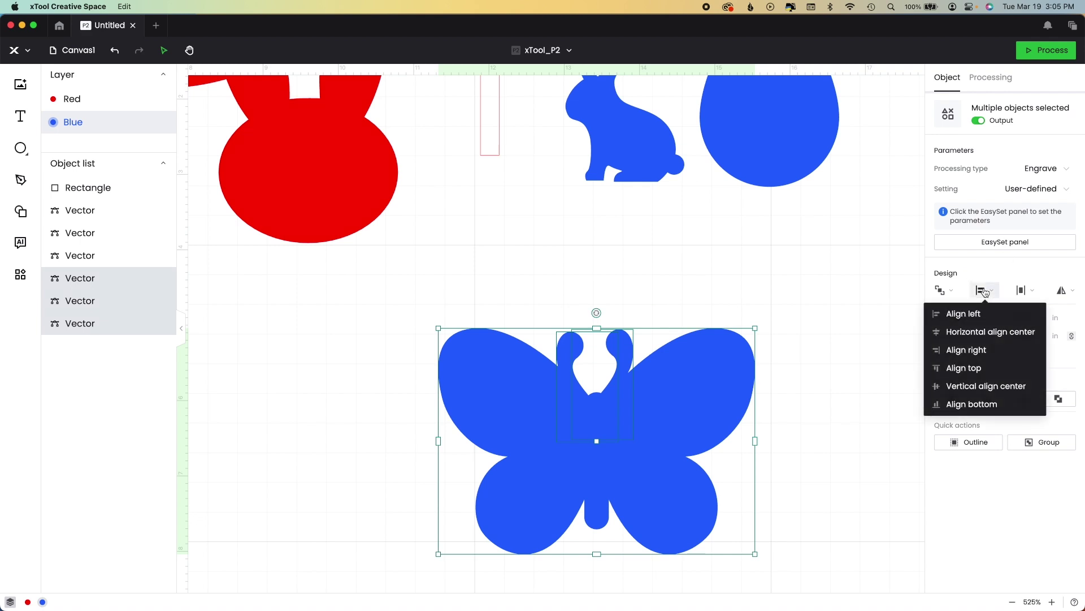
left_click(964, 368)
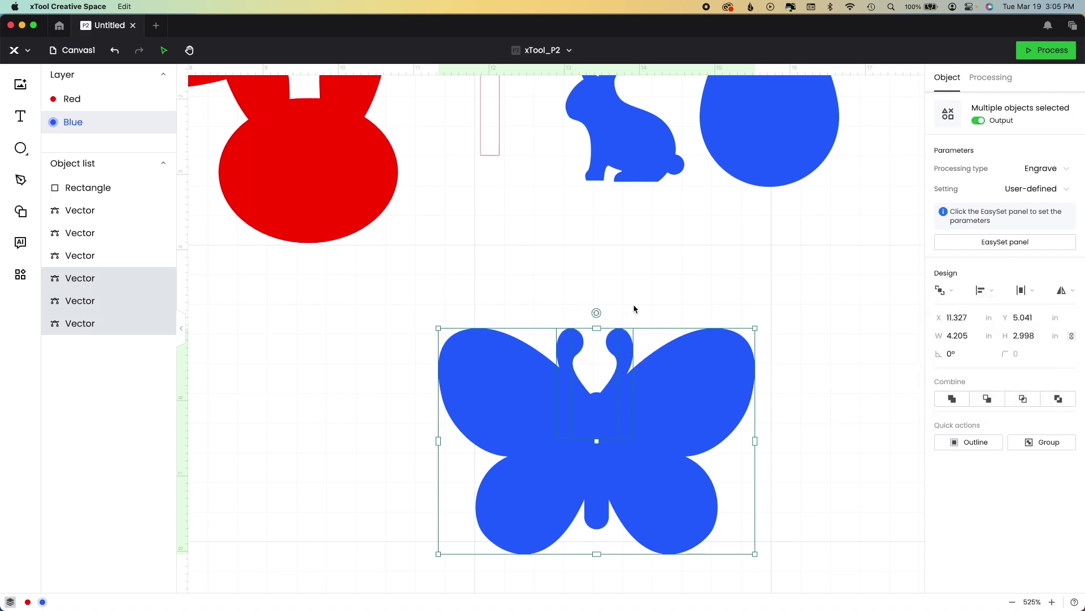
left_click(1042, 442)
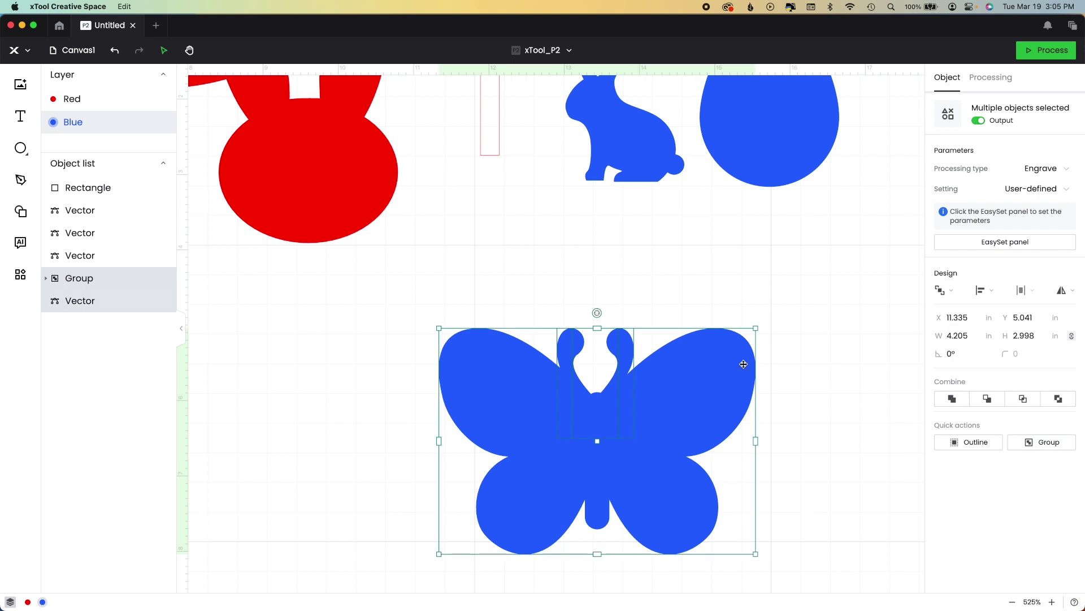
left_click(983, 290)
left_click(983, 332)
- Unite the butterfly and both antennas into a single butterfly shape
left_click(569, 359)
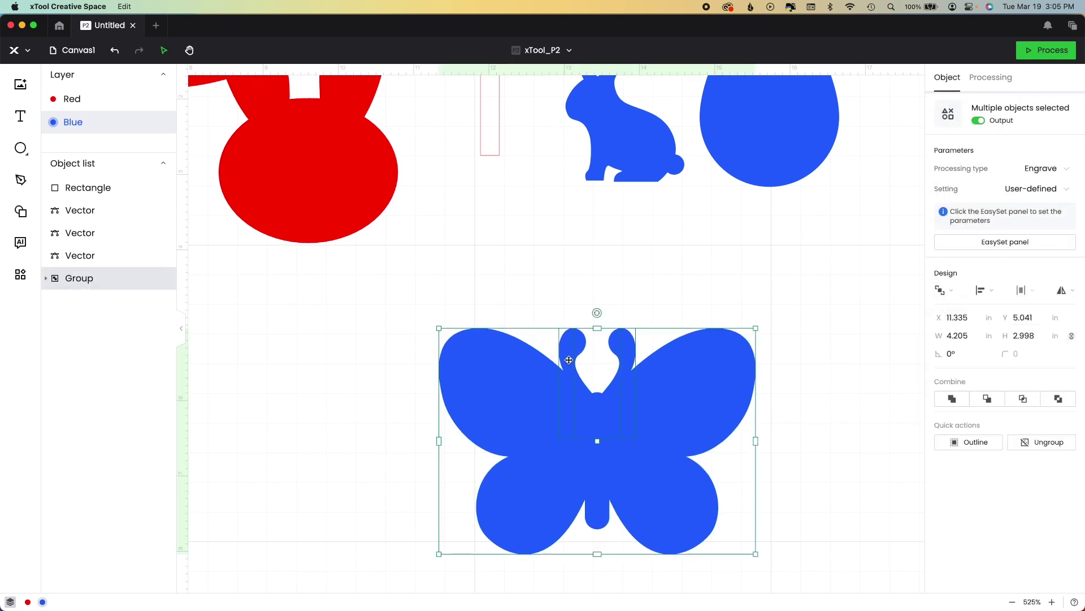
left_click(951, 398)
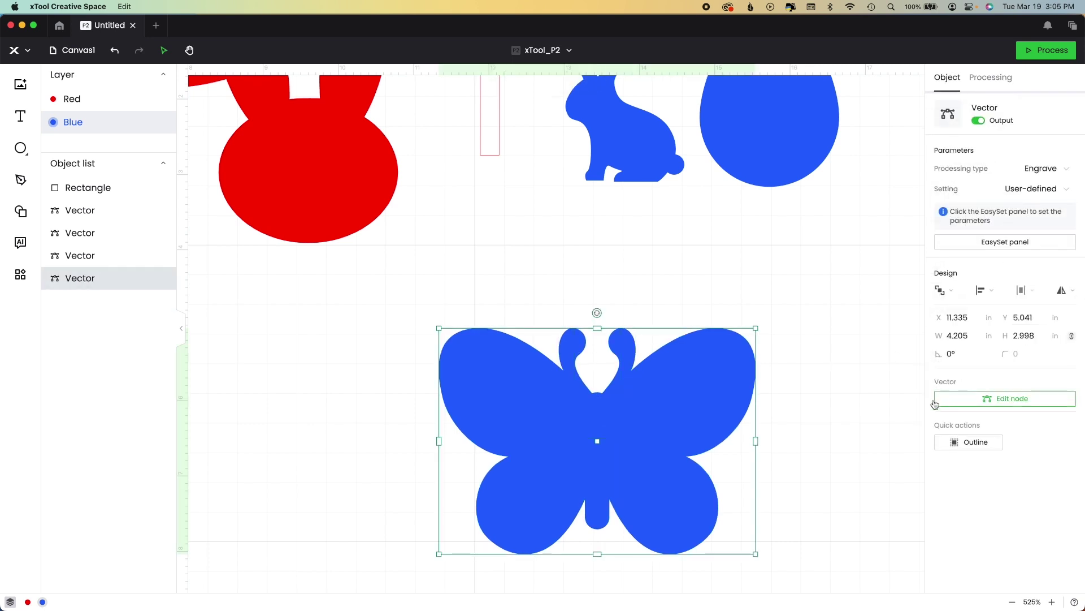
left_click(784, 423)
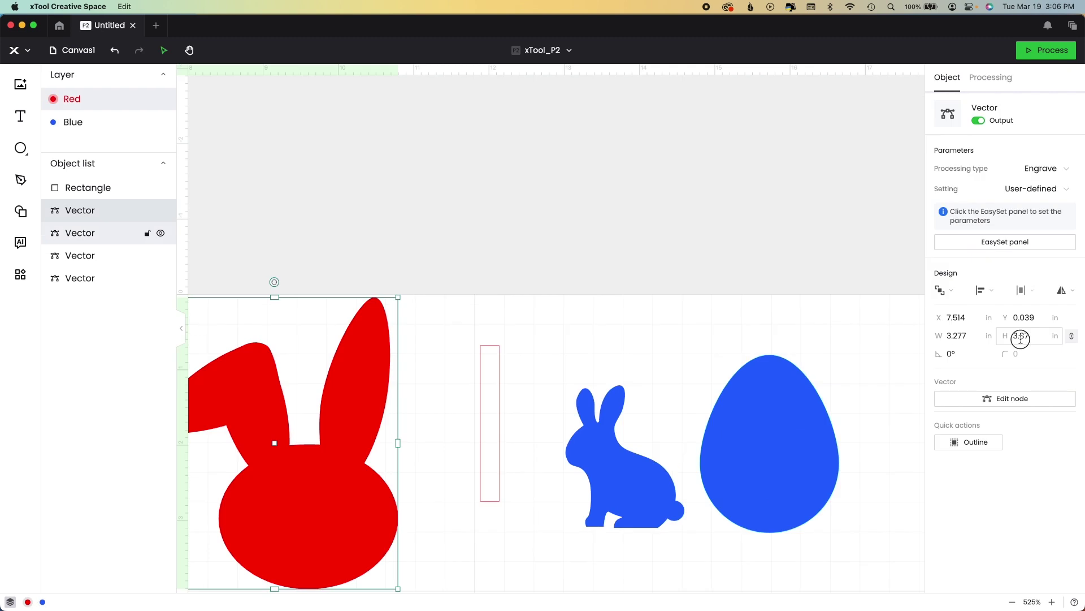
left_click(1015, 335)
- Set the red bunny head, blue bunny and egg heights to 1.8 in
type("1.8")
key("Return")
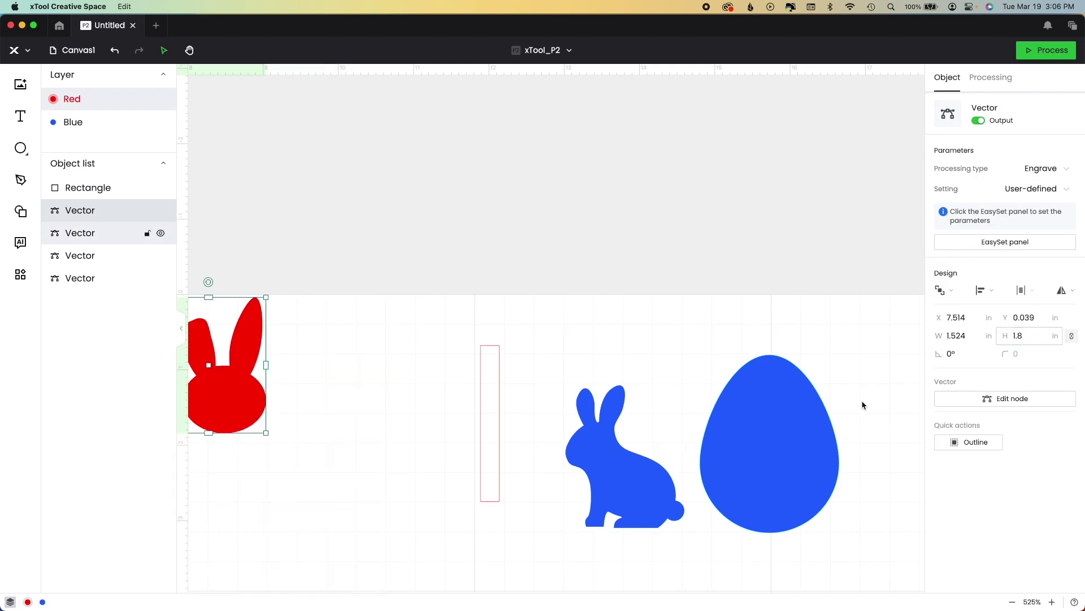
left_click(621, 453)
left_click(1027, 335)
type("1")
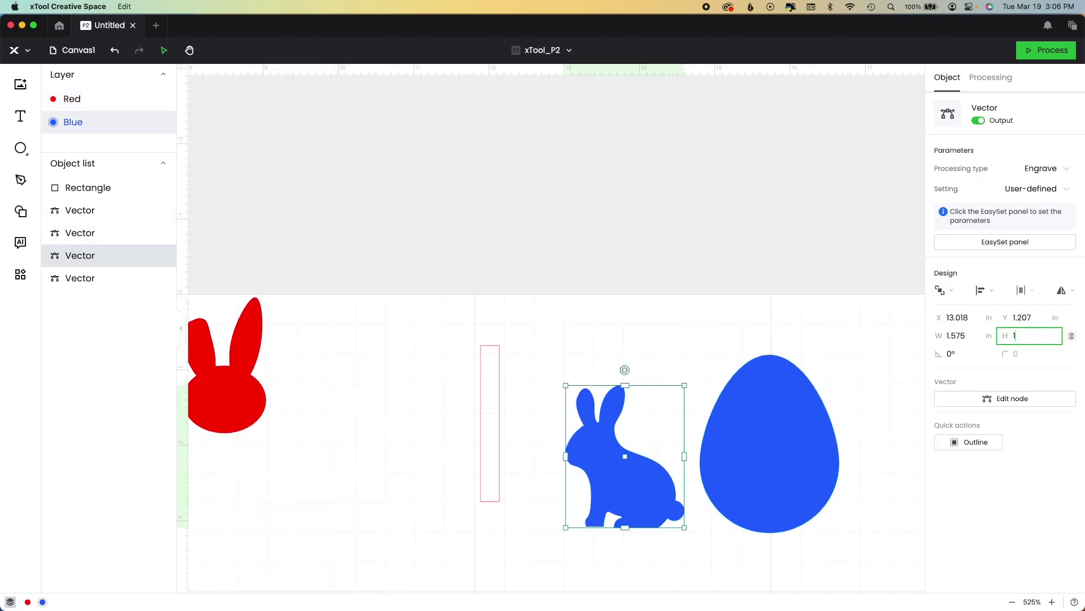
type(".8")
key("Return")
left_click(80, 232)
left_click(1021, 334)
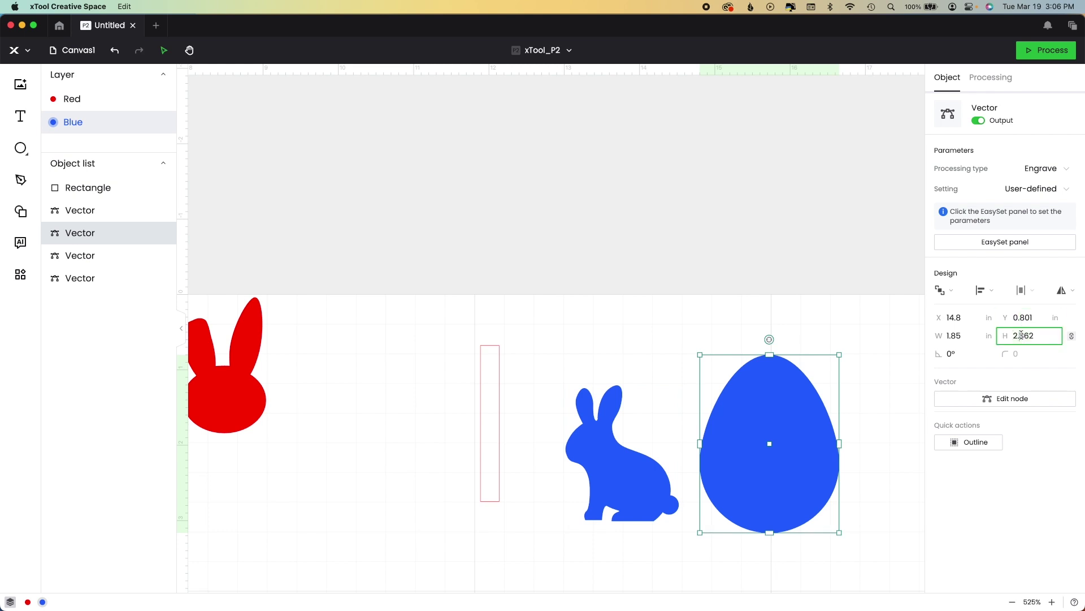
type("1.8")
key("Return")
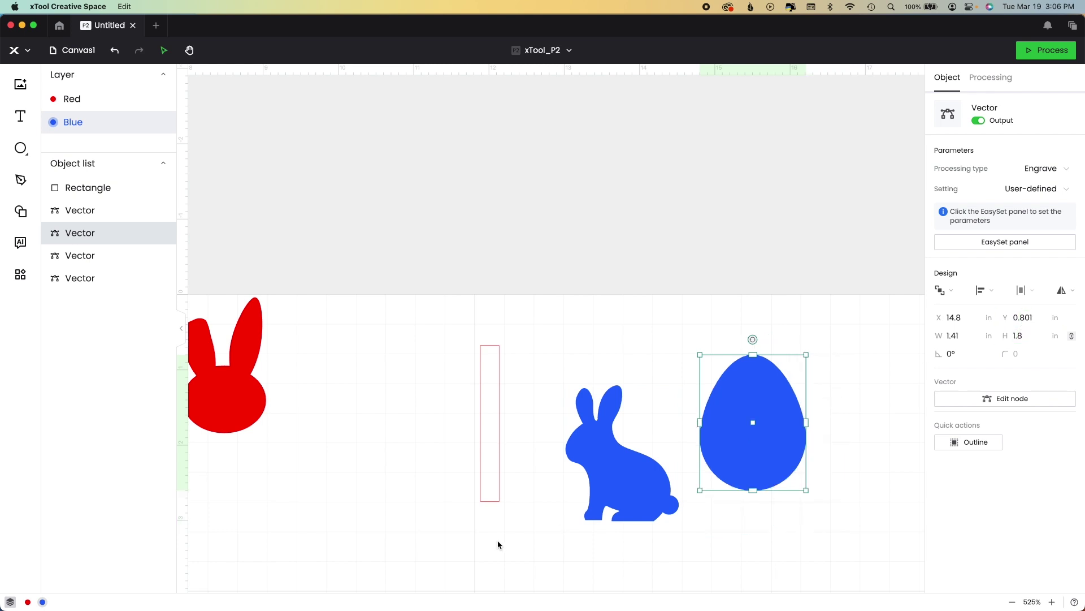
- Set the butterfly's height to 1.4 in
scroll(497, 545, "down", 5)
left_click(603, 497)
left_click(1021, 335)
type("1.4")
key("Return")
- Bottom-align all four shapes and move the thin stick under the butterfly
left_click_drag(474, 263, 381, 136)
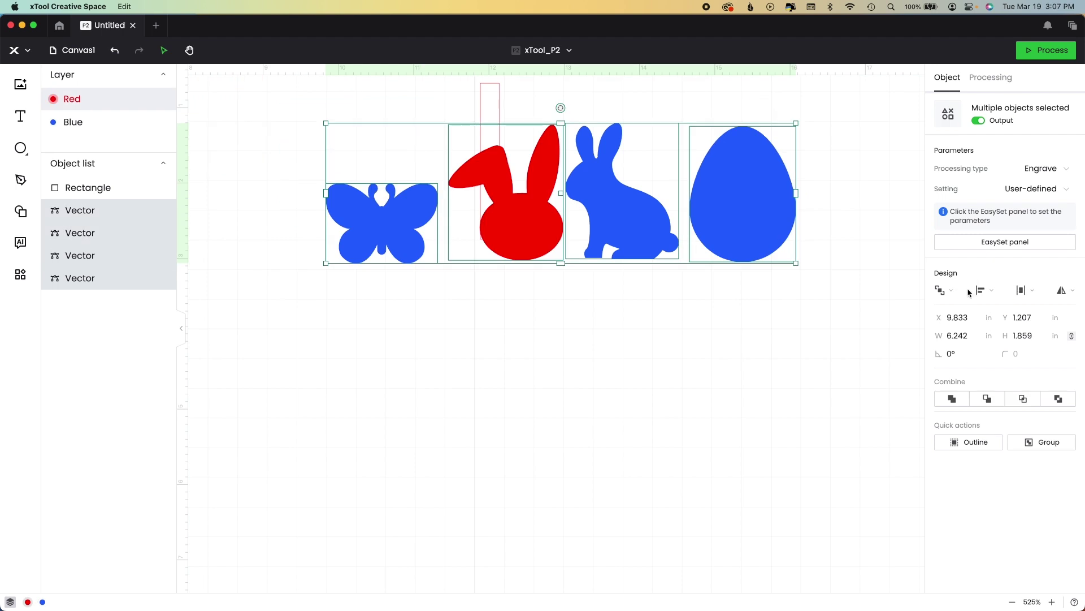
left_click(986, 292)
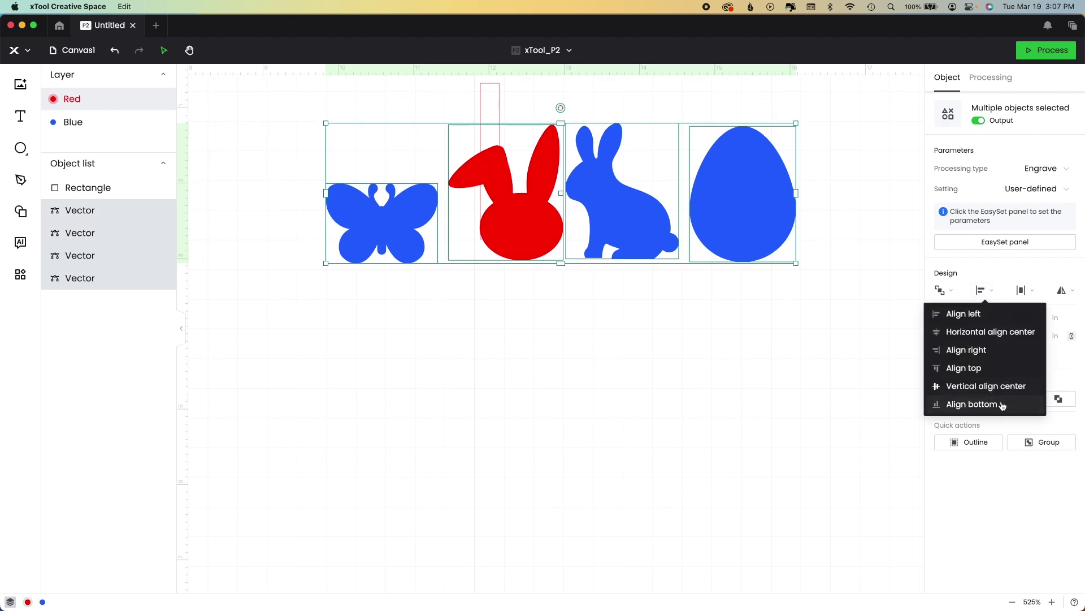
left_click(1004, 400)
left_click(640, 337)
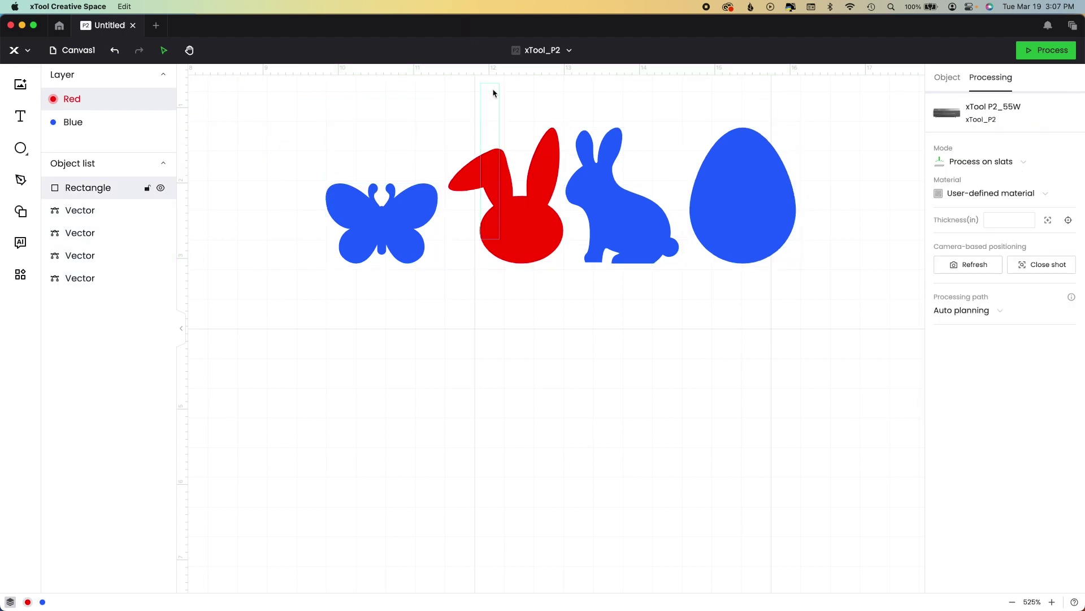
left_click_drag(490, 96, 385, 248)
- Copy the stick and place copies under the blue bunny and the egg
key("super+d")
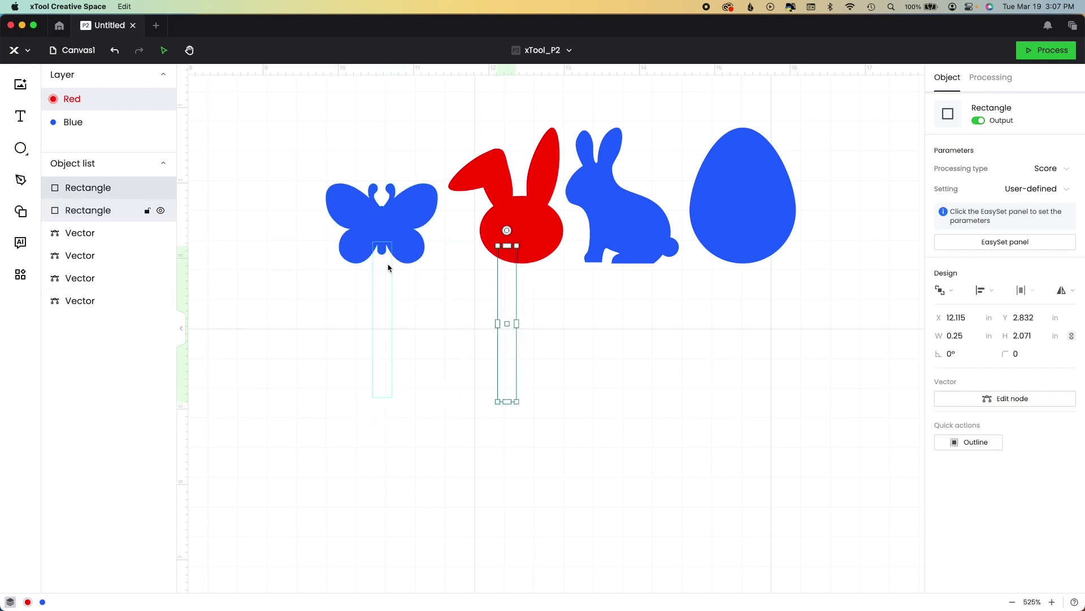
key("super+v")
left_click_drag(528, 283, 616, 261)
key("super+v")
left_click_drag(536, 309, 749, 281)
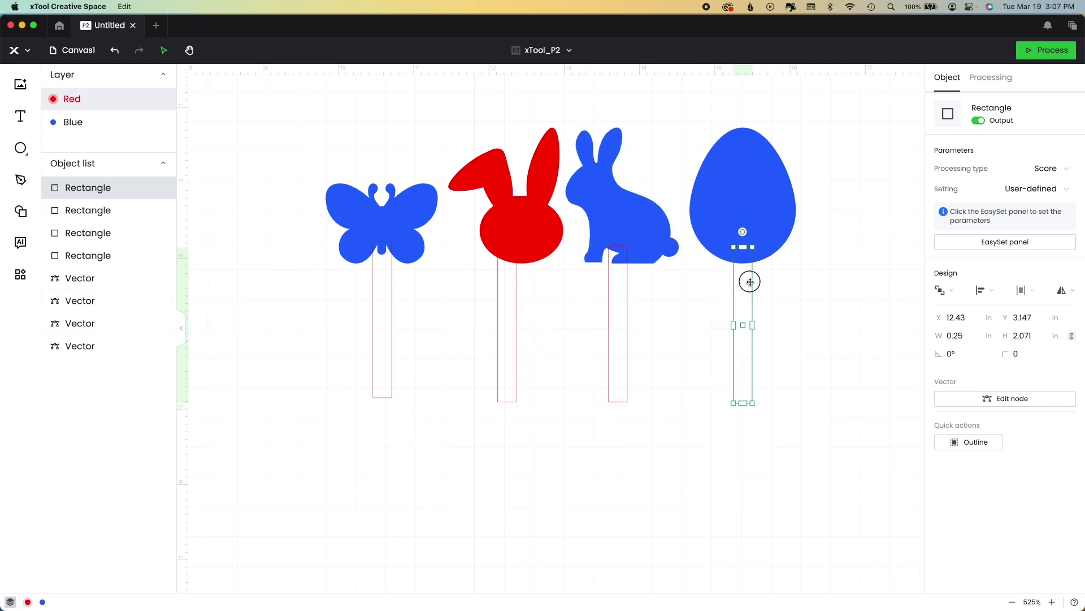
- Bottom-align the four sticks and nudge them up into their shapes
left_click_drag(799, 441, 266, 343)
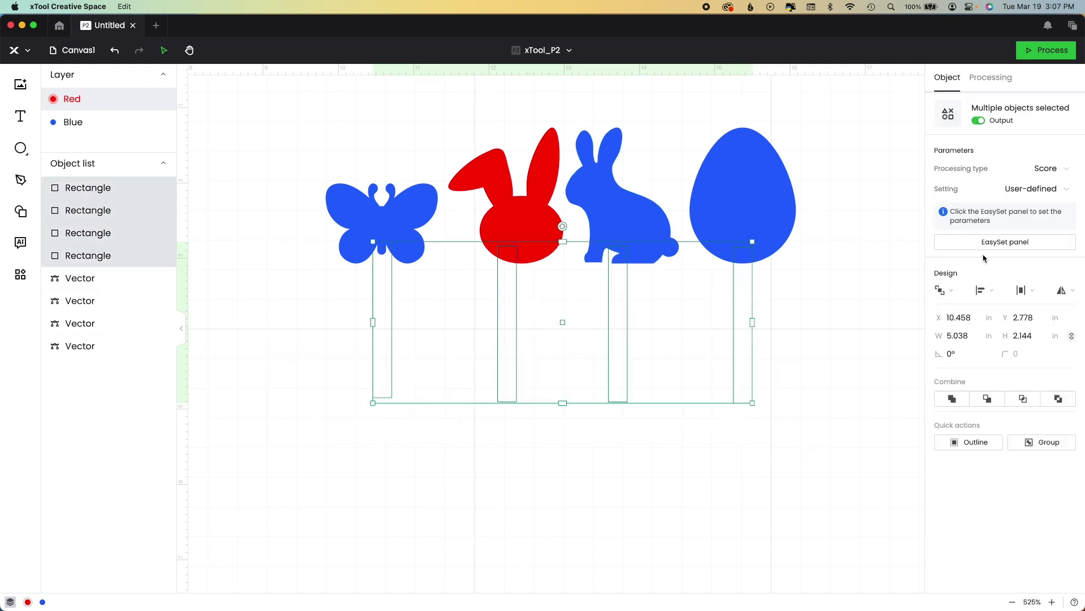
left_click(984, 290)
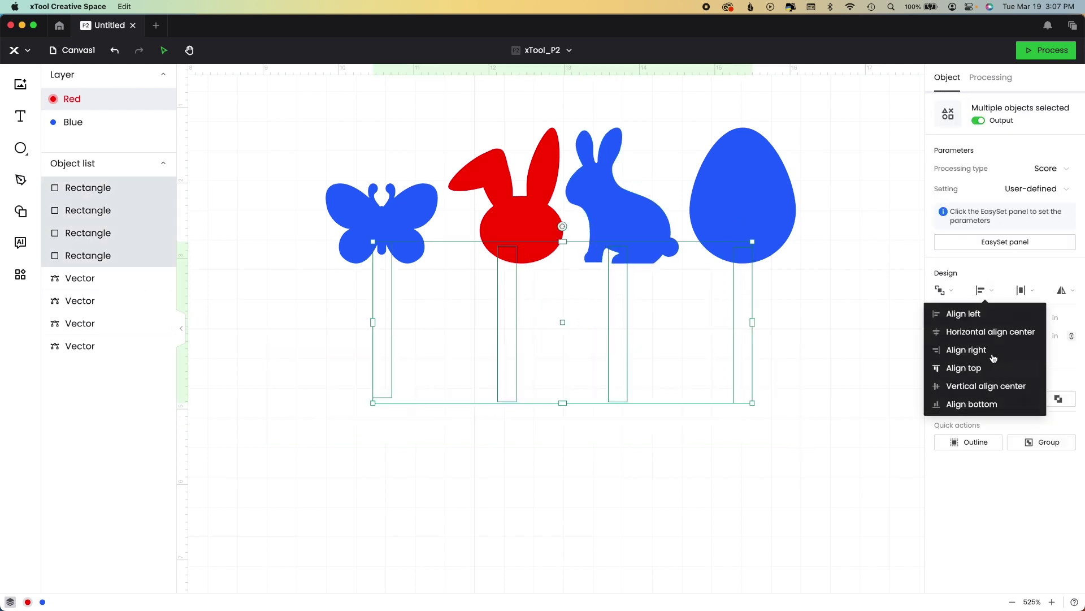
left_click(977, 404)
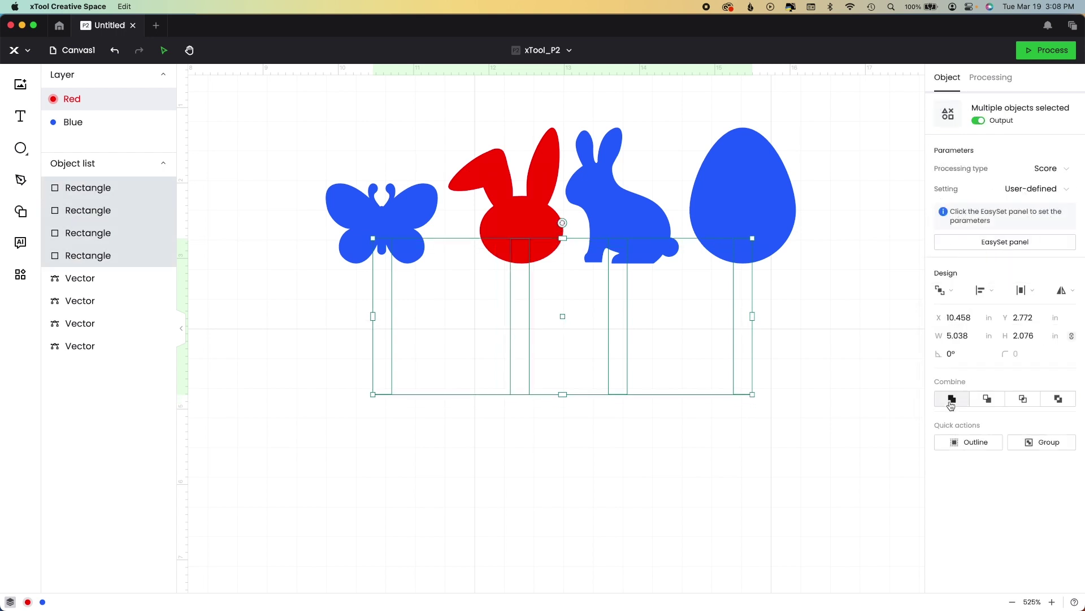
key("Up")
key("Up")
key("Up")
key("Up")
key("Up")
key("Up")
key("Up")
key("Up")
key("Up")
key("Up")
key("Up")
key("Up")
key("Up")
key("Up")
key("Up")
key("Up")
key("Up")
key("Up")
key("Up")
key("Up")
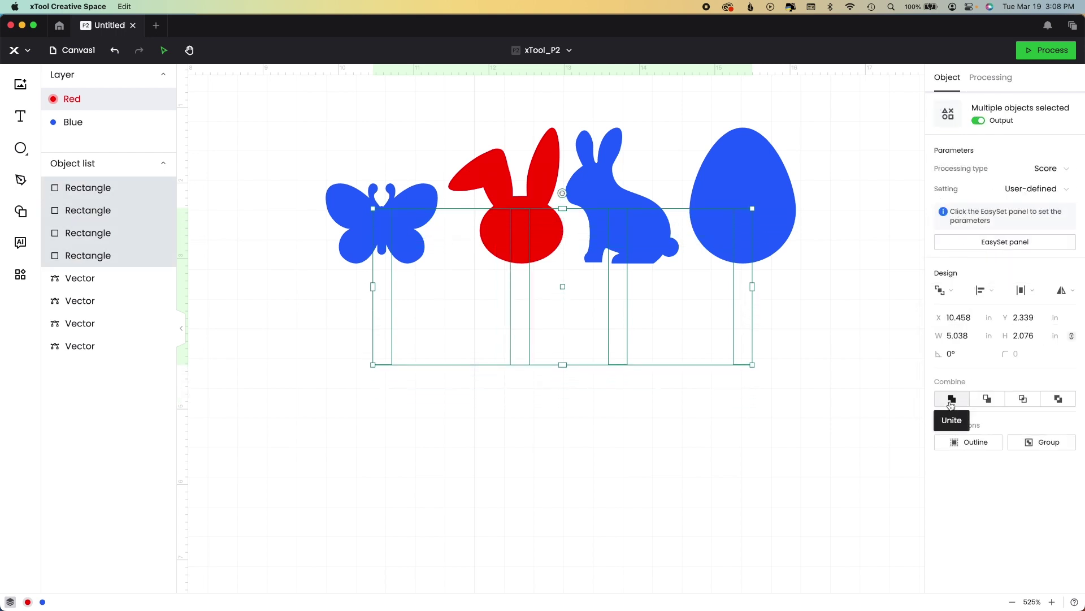
- Set the sticks' width to 5.35 mm
left_click_drag(320, 270, 797, 123)
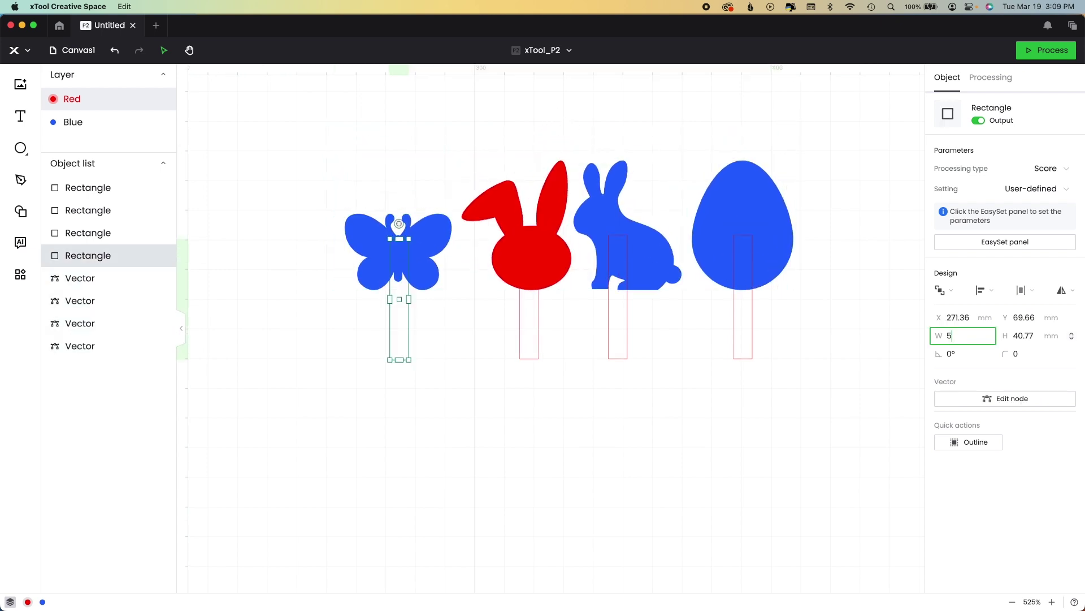
key("Tab")
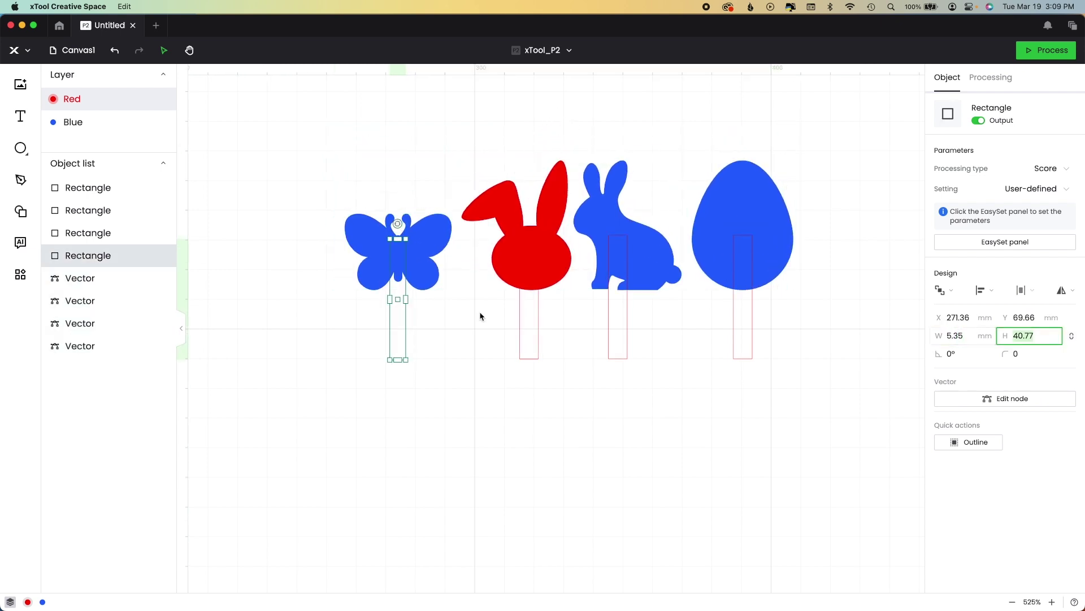
left_click(524, 355)
type("5.35")
key("Tab")
key("Tab")
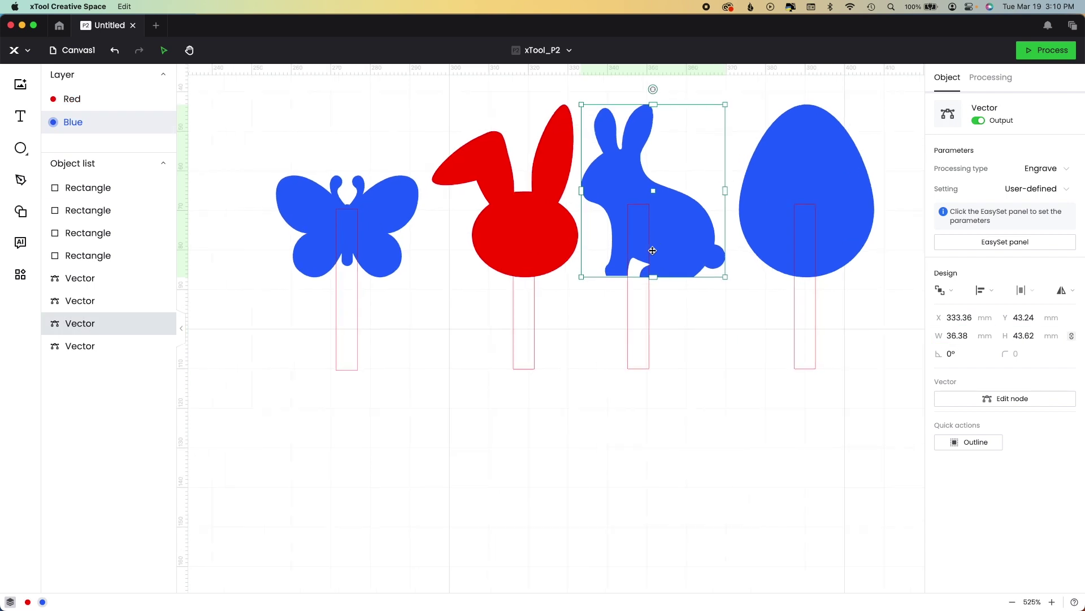
- Smooth the blue rabbit's base by making its foot node smooth and lowering the bottom-left node
left_click_drag(670, 325, 629, 384)
scroll(555, 363, "up", 5)
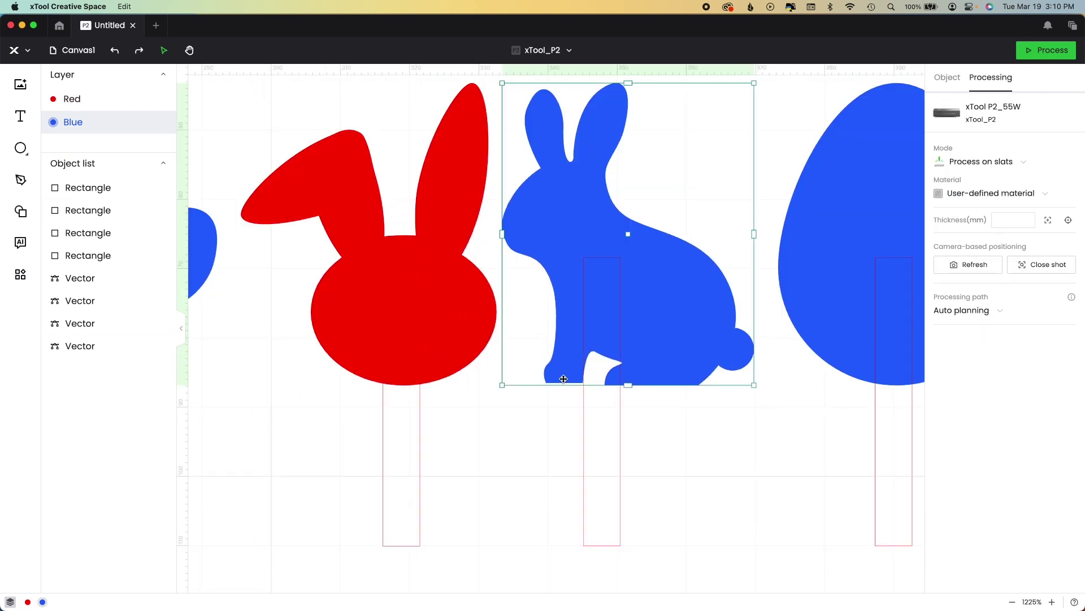
left_click(1005, 397)
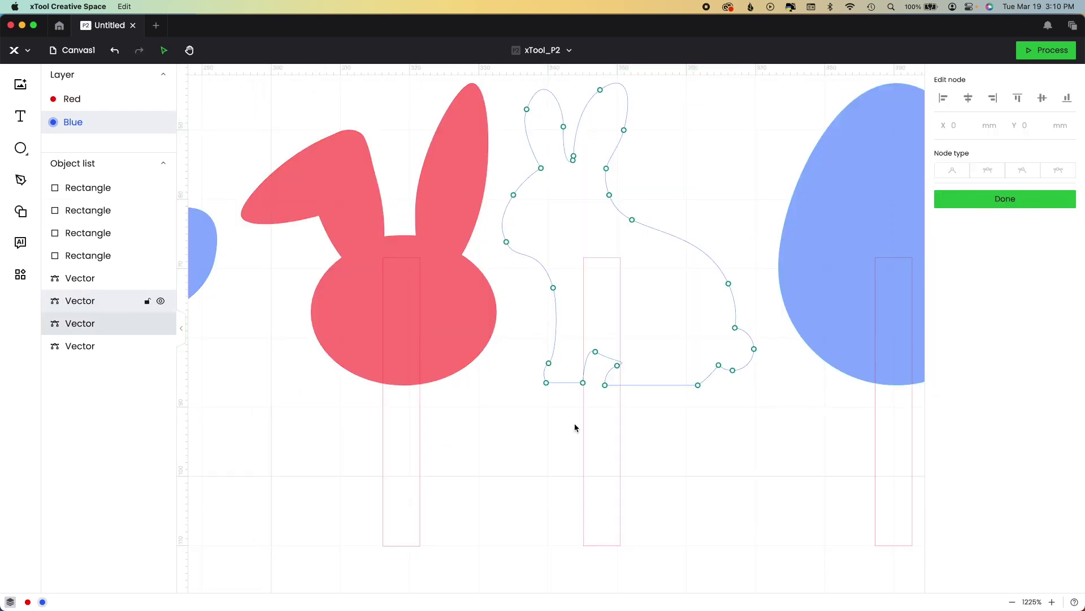
double_click(699, 385)
left_click(571, 384)
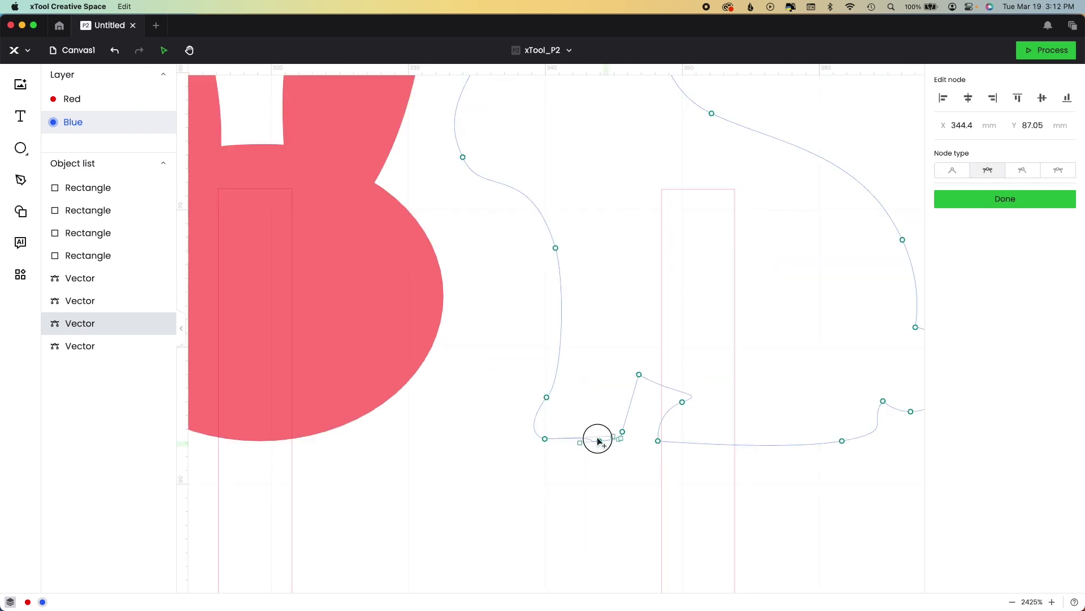
left_click_drag(599, 437, 605, 436)
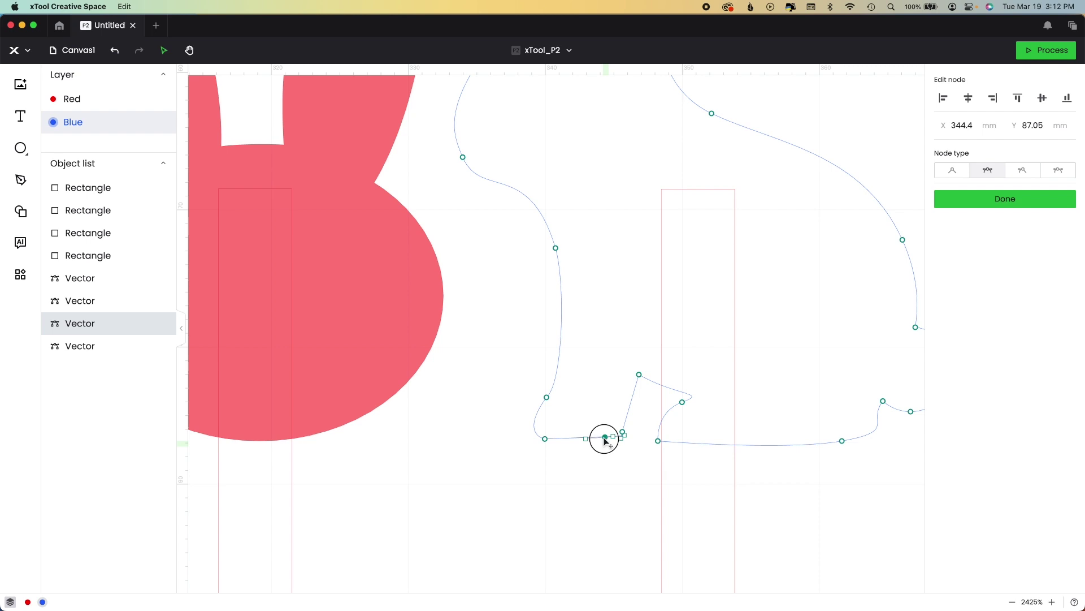
key("super+z")
left_click(545, 438)
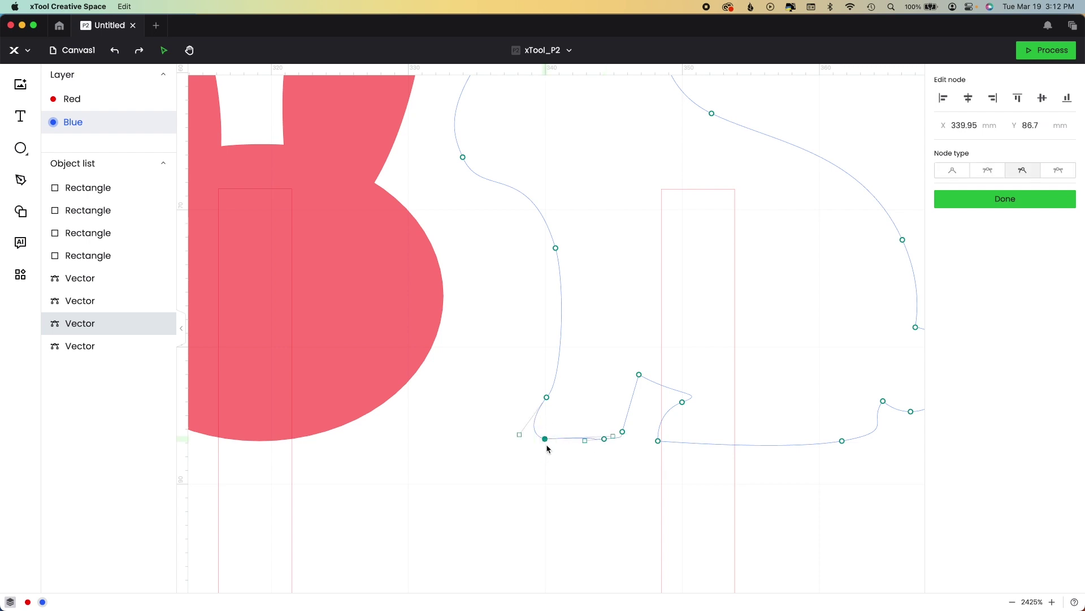
left_click_drag(545, 438, 545, 444)
left_click(999, 200)
- Nudge the rabbit's stick left, then unite the butterfly, red bunny, blue rabbit and egg with their sticks
left_click(682, 493)
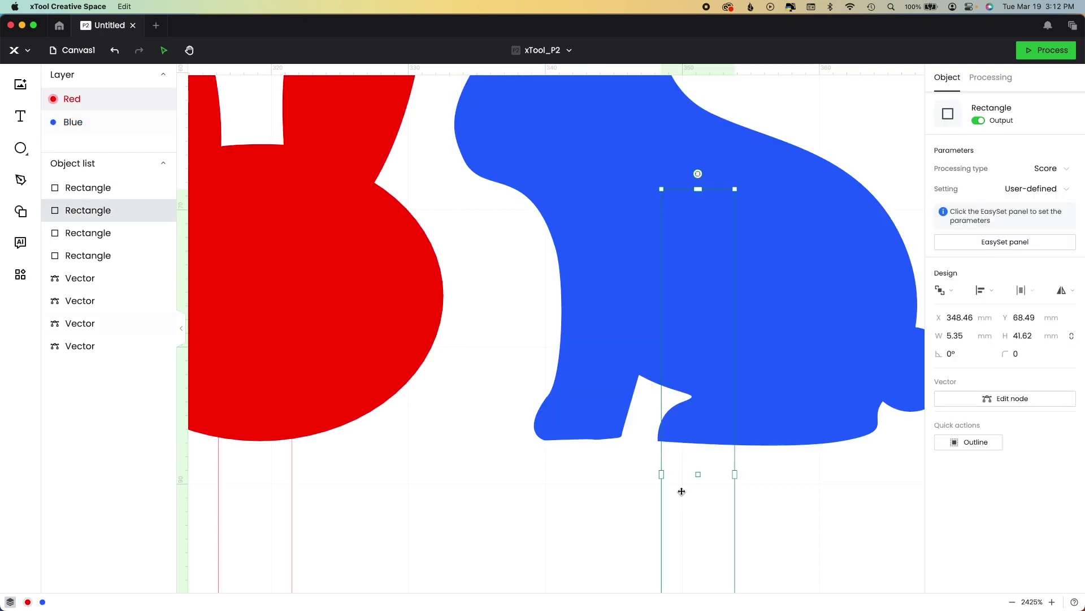
left_click_drag(682, 492, 679, 492)
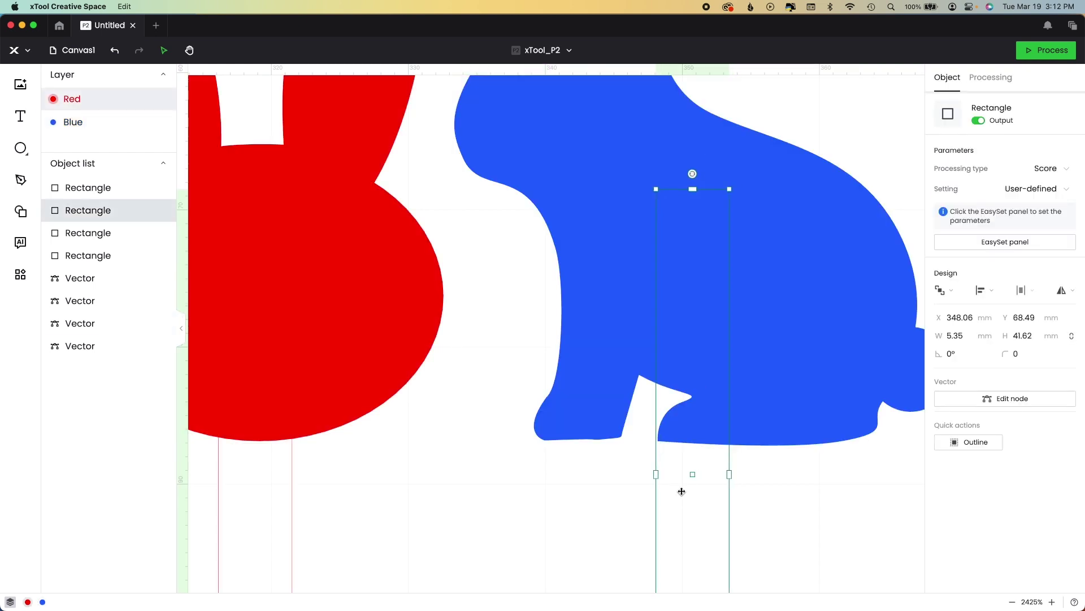
key("super+0")
left_click_drag(497, 207, 543, 299)
left_click(952, 378)
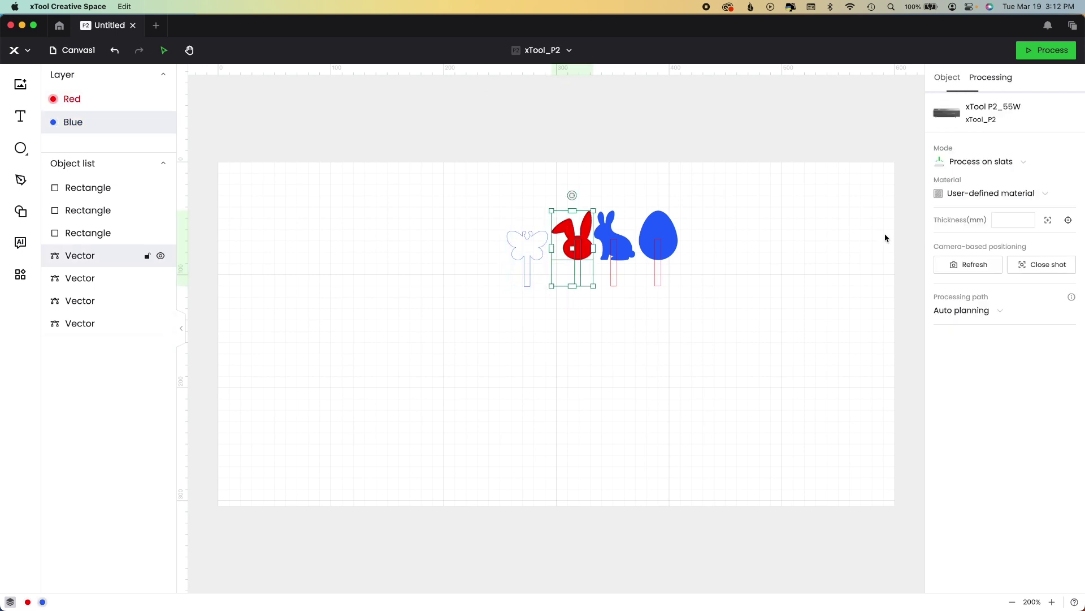
left_click(952, 379)
left_click(952, 378)
left_click(952, 378)
left_click(743, 341)
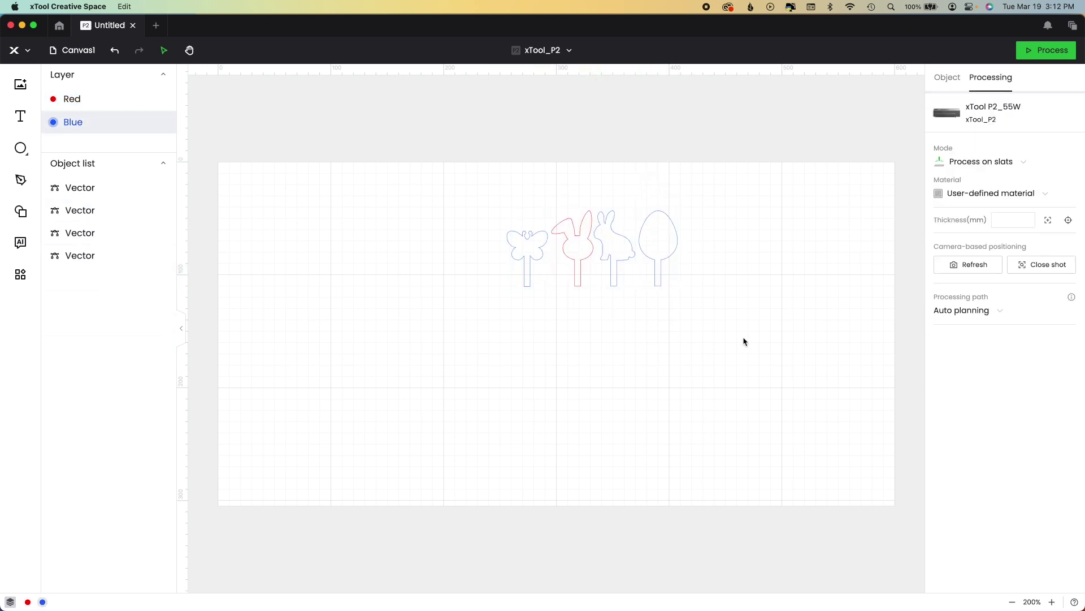
left_click_drag(744, 342, 446, 175)
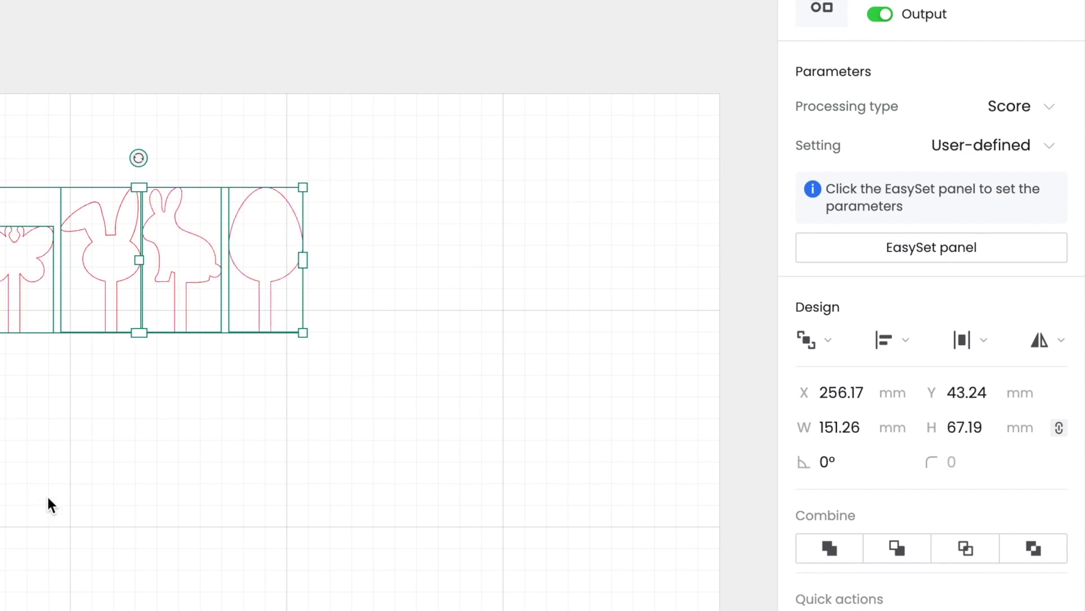
- Choose 1/8" Orange Opaque Glossy acrylic as the job material, giving a 3 mm thickness
left_click(48, 498)
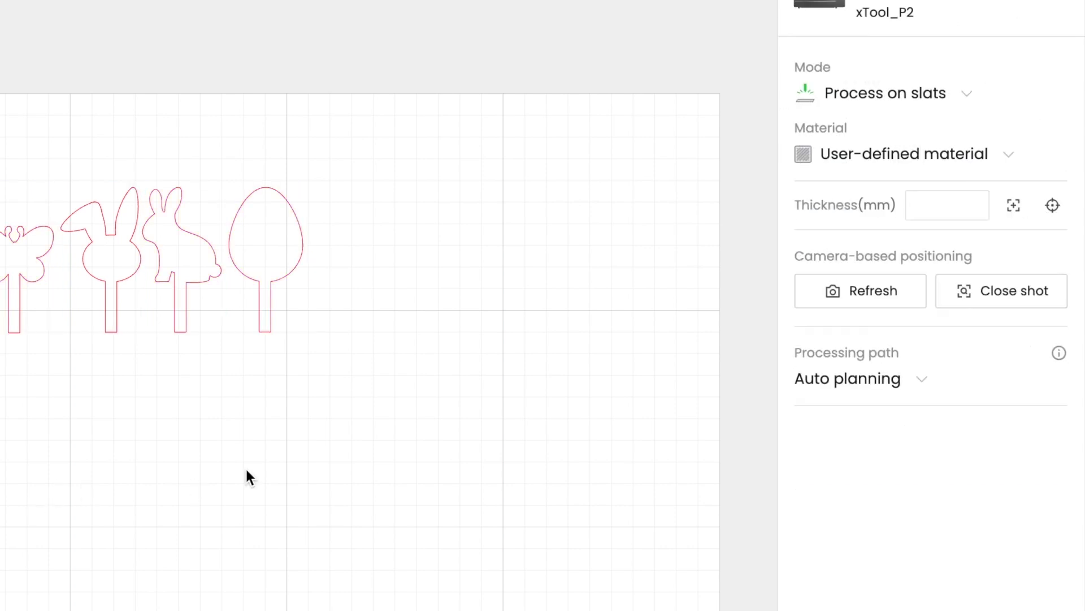
left_click(940, 155)
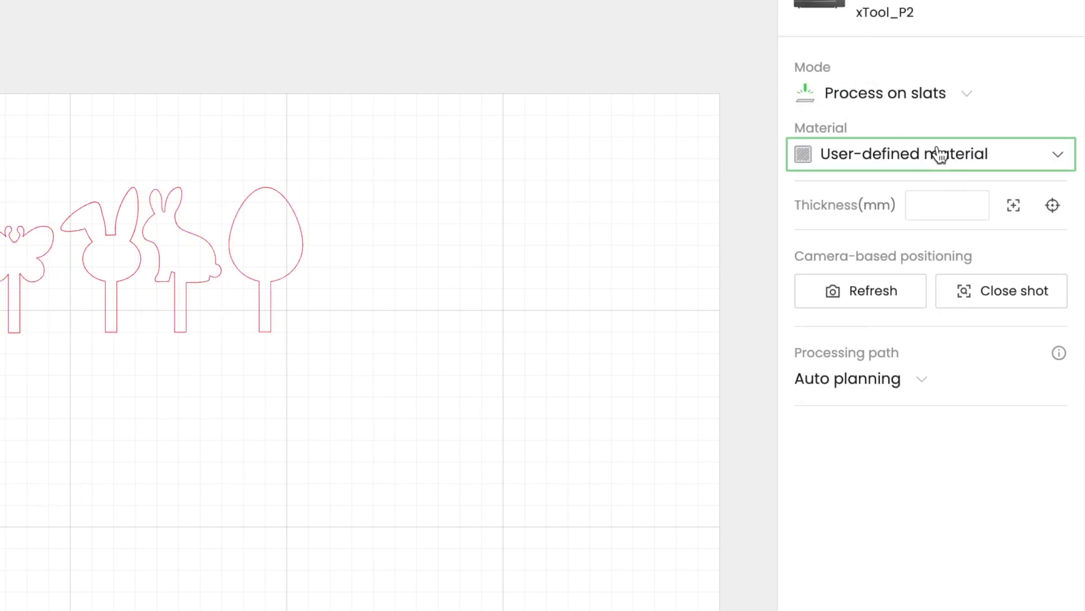
scroll(923, 308, "down", 2)
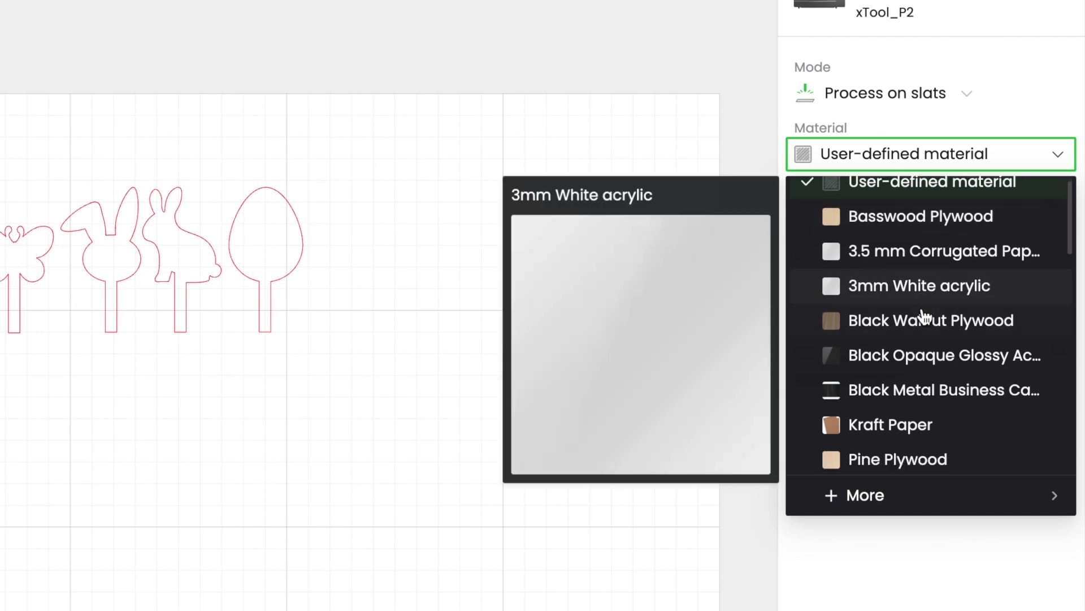
scroll(890, 411, "down", 5)
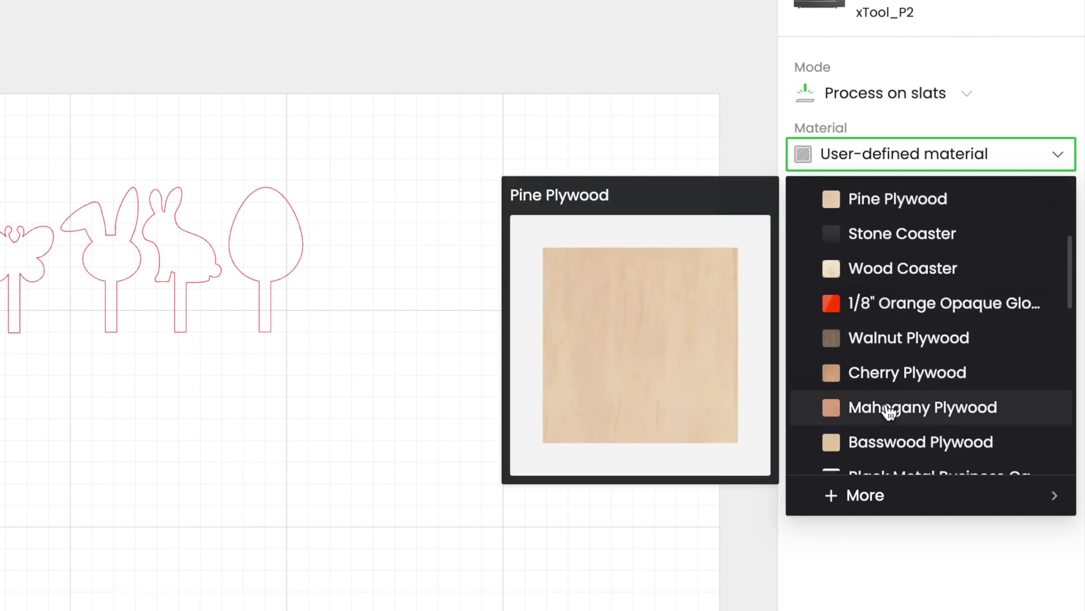
scroll(895, 419, "down", 2)
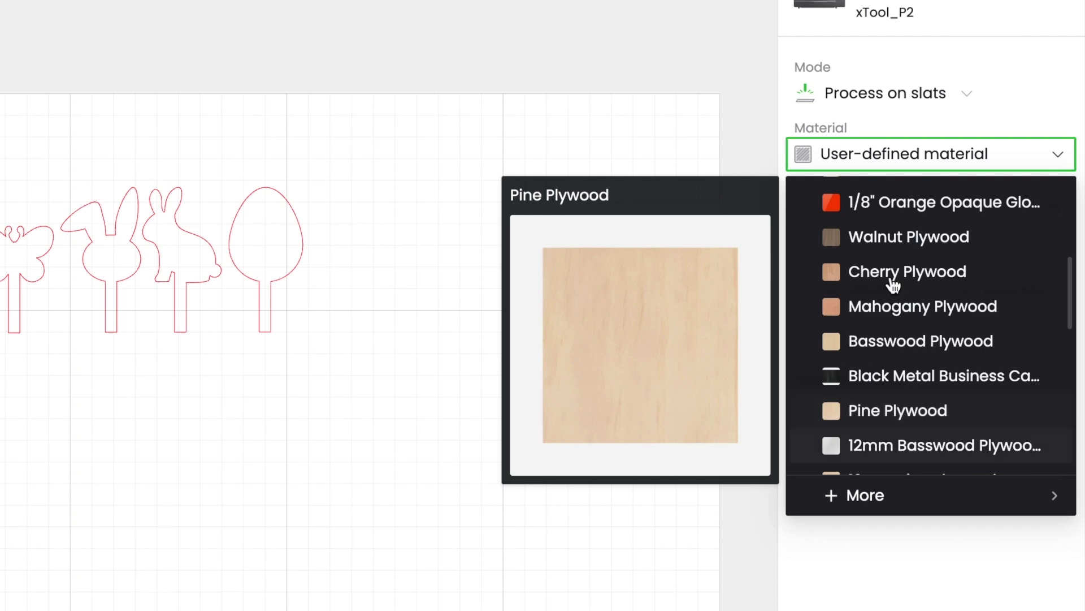
left_click(905, 204)
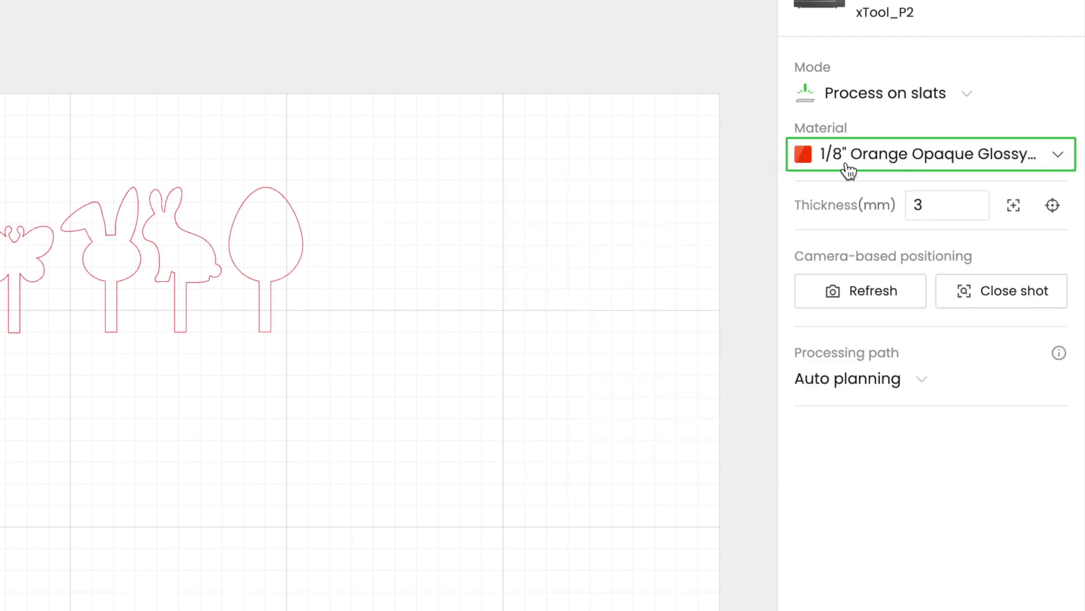
left_click(266, 208)
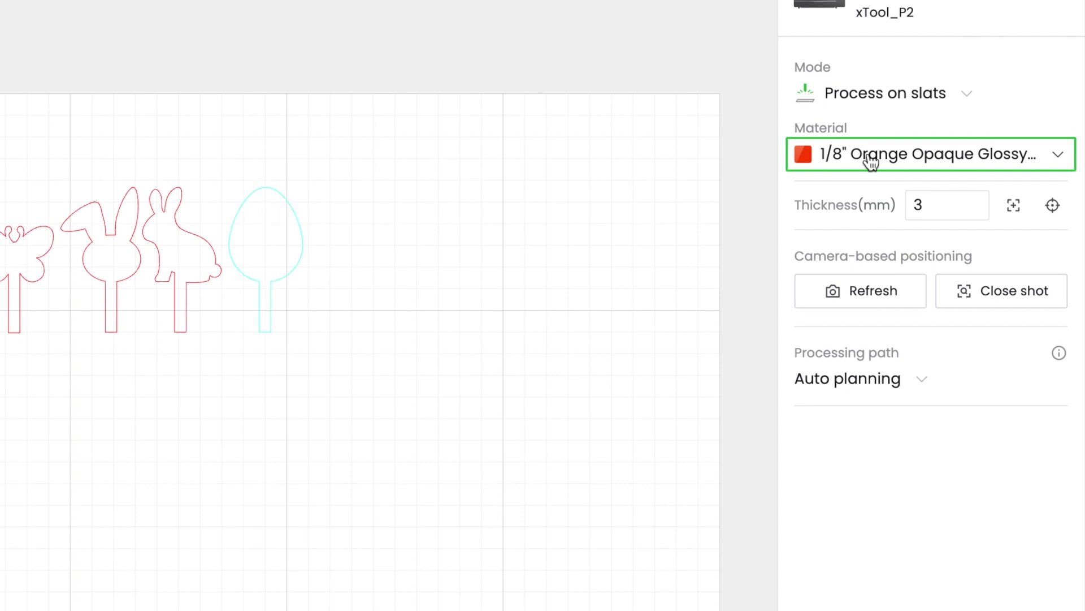
left_click(496, 257)
left_click(938, 205)
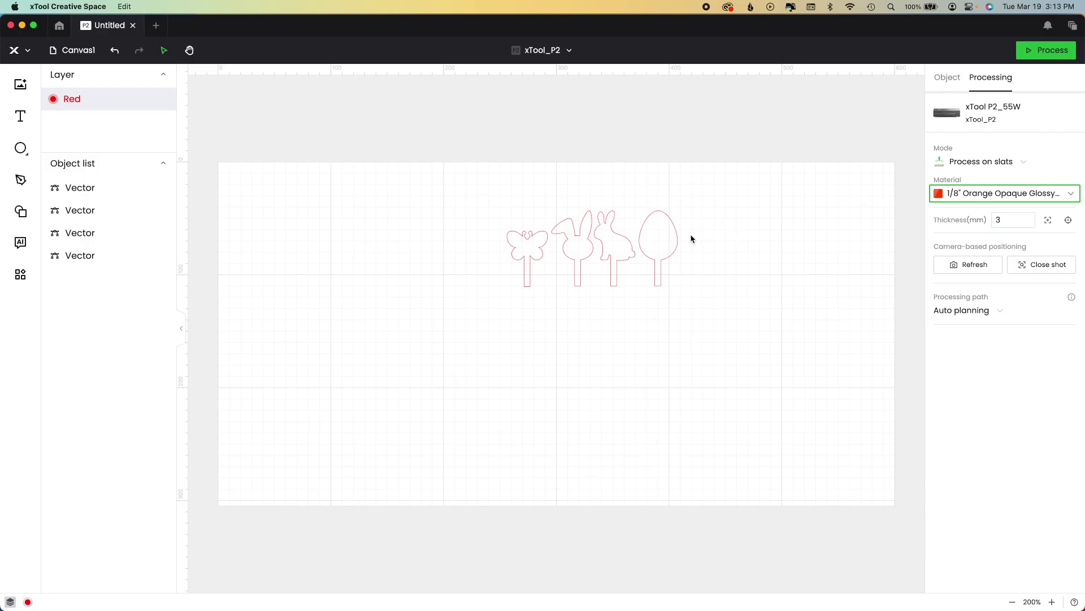
- Set the egg outline's processing type to Cut and select all four toppers
left_click(298, 238)
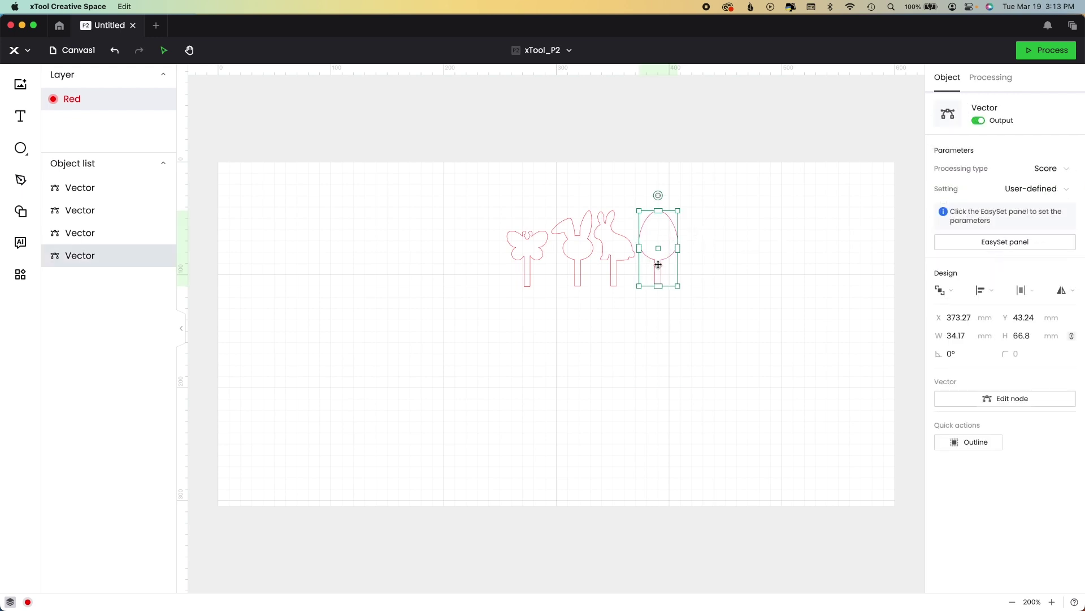
left_click(1047, 168)
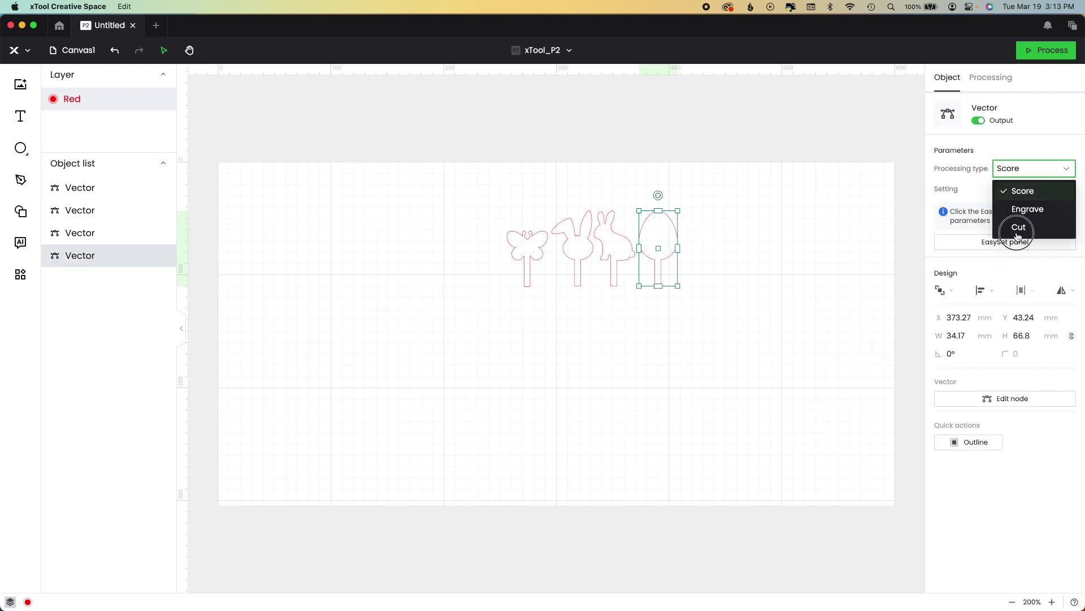
left_click(1018, 227)
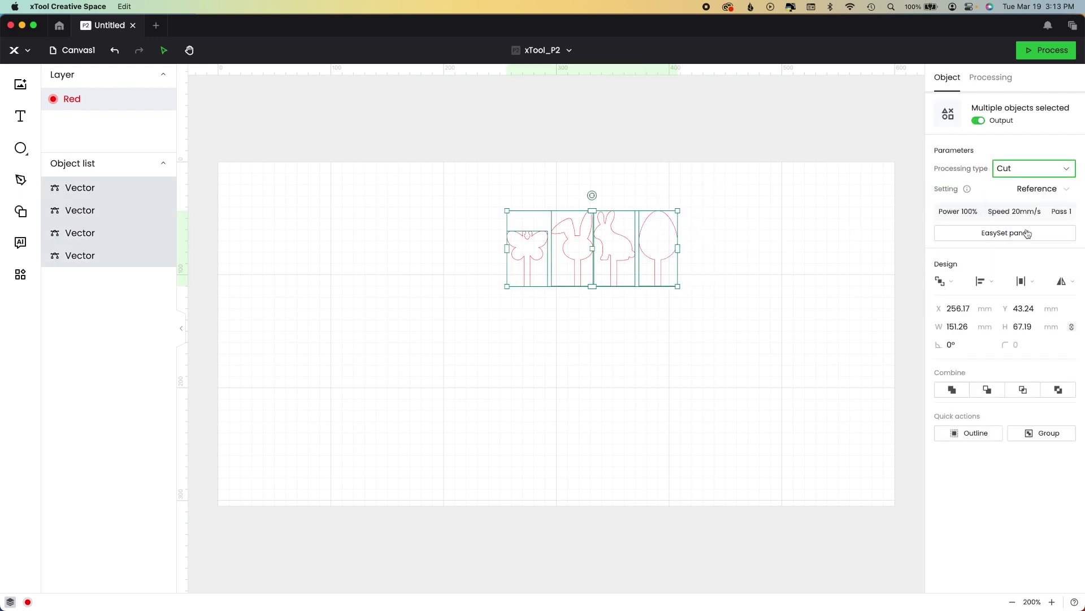
key("super+a")
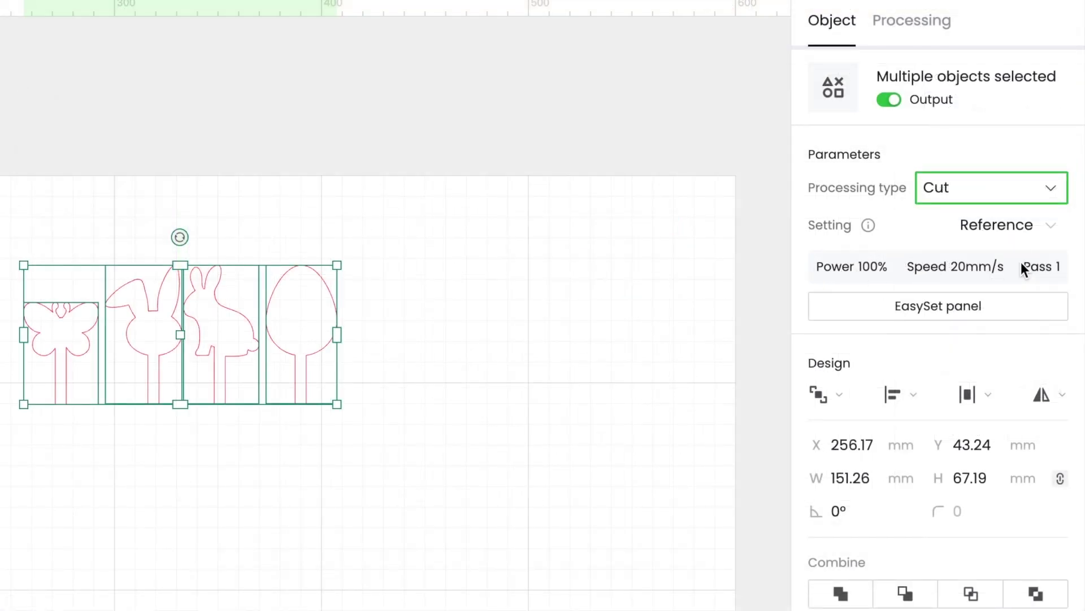
- Try Reference settings for the egg, revert to User-defined, and reselect all four topper shapes
left_click(891, 307)
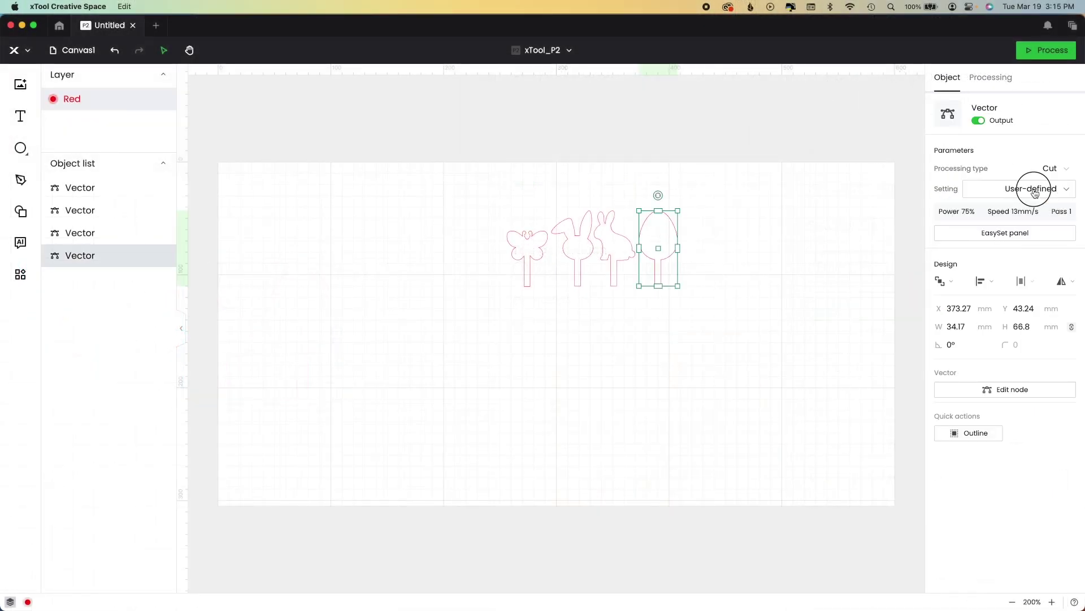
left_click(1035, 194)
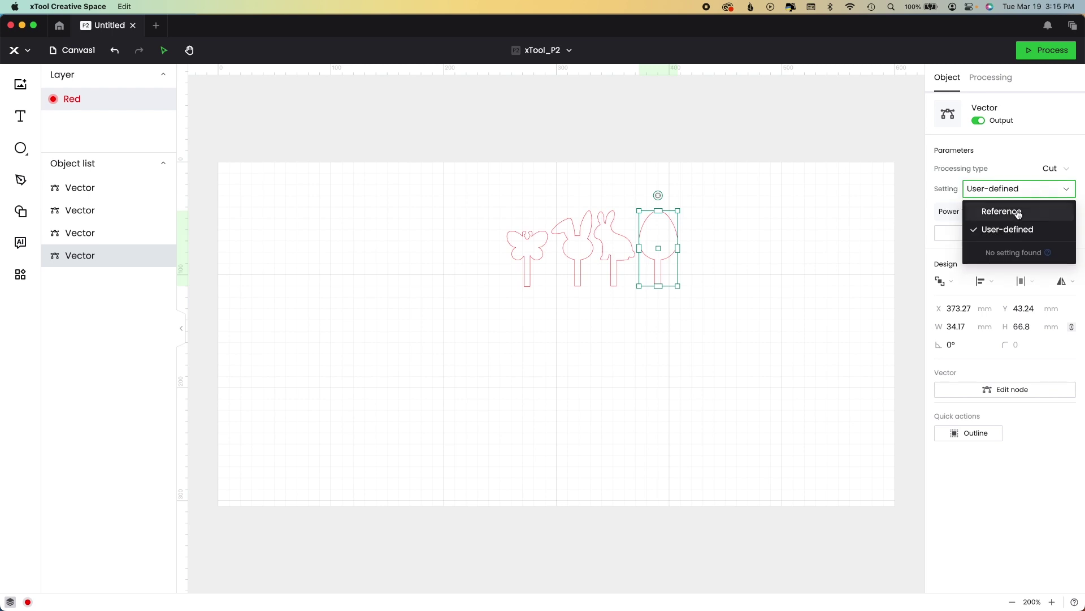
left_click(1015, 211)
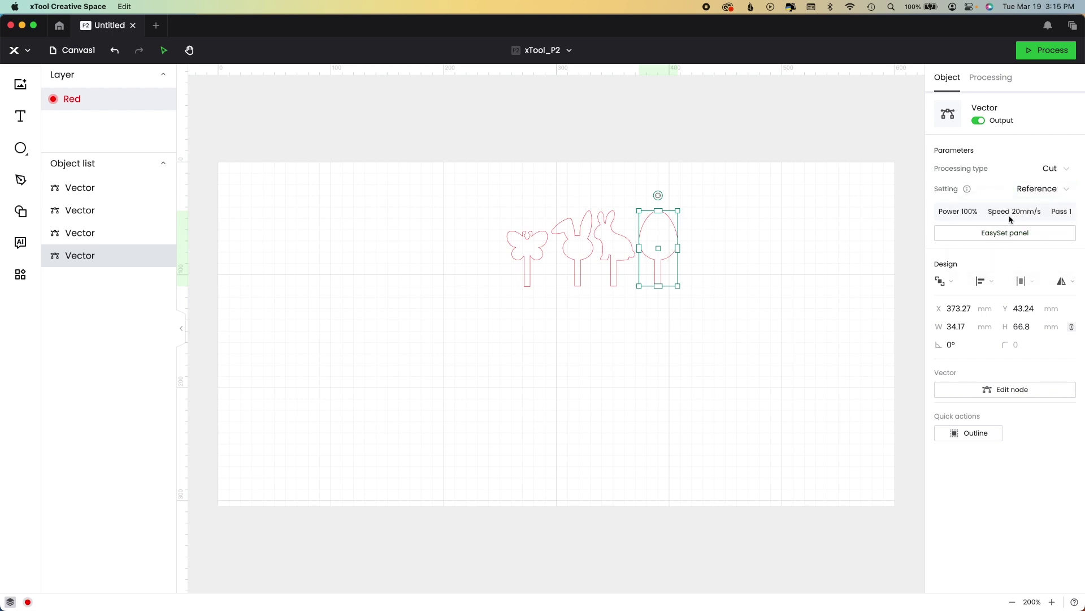
left_click(1053, 197)
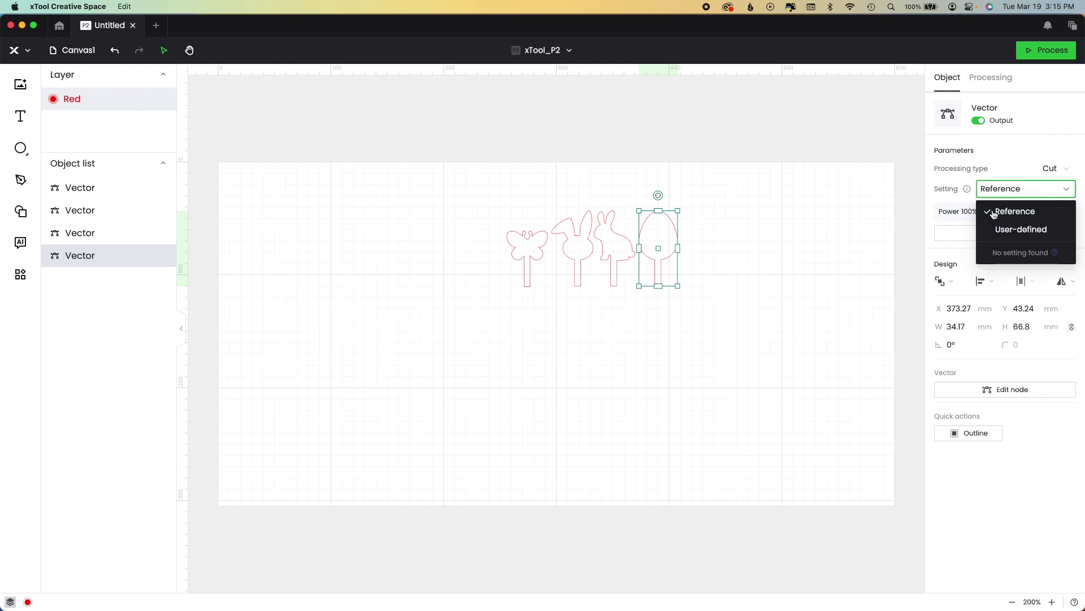
left_click(994, 229)
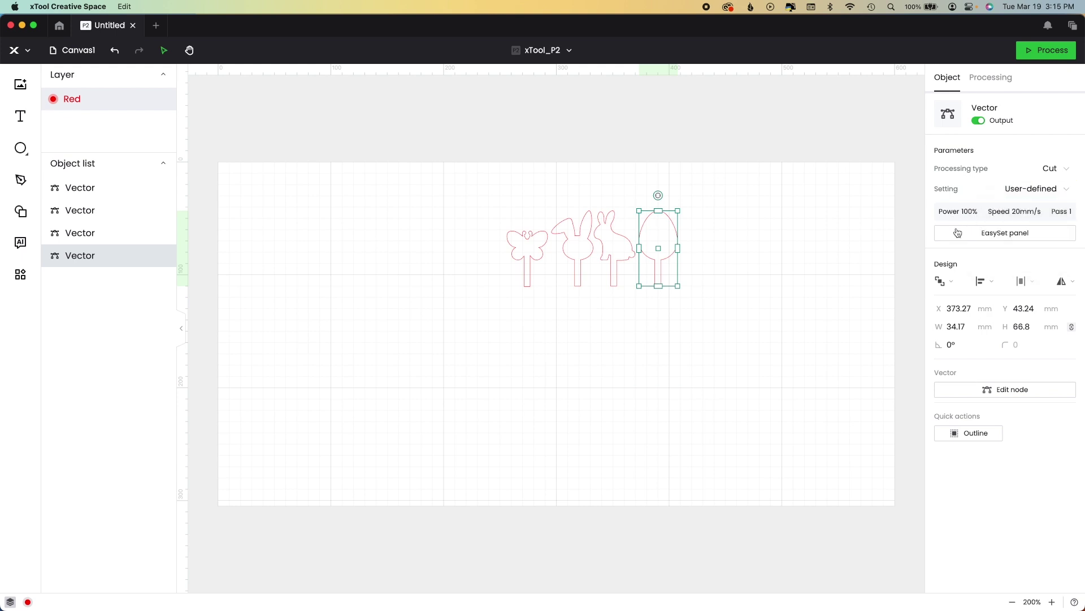
left_click_drag(451, 175, 730, 270)
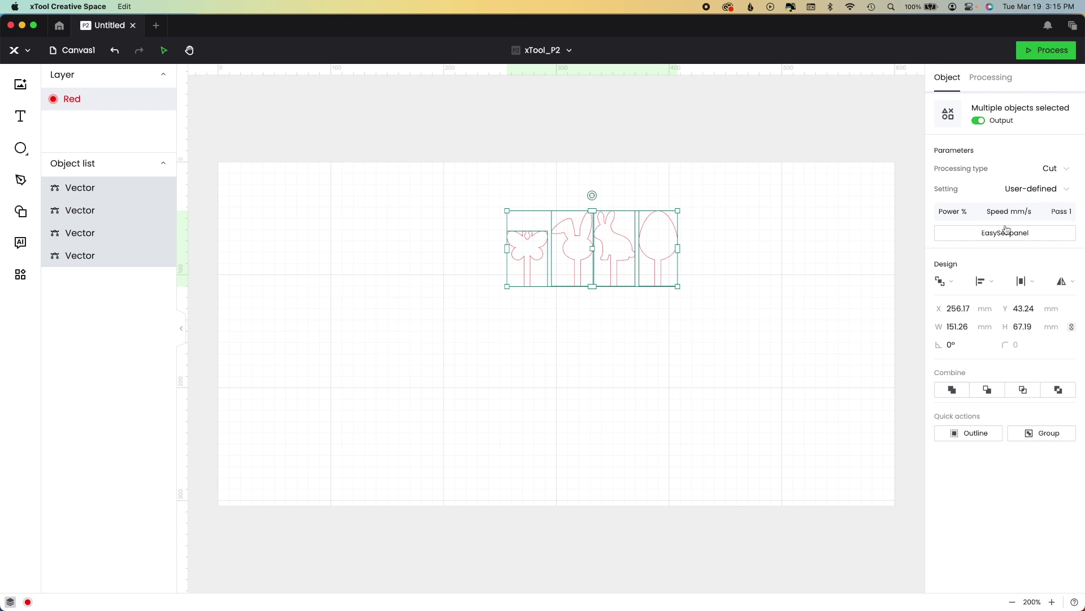
- Give all four toppers 70% power and 13 mm/s speed in EasySet
left_click(974, 234)
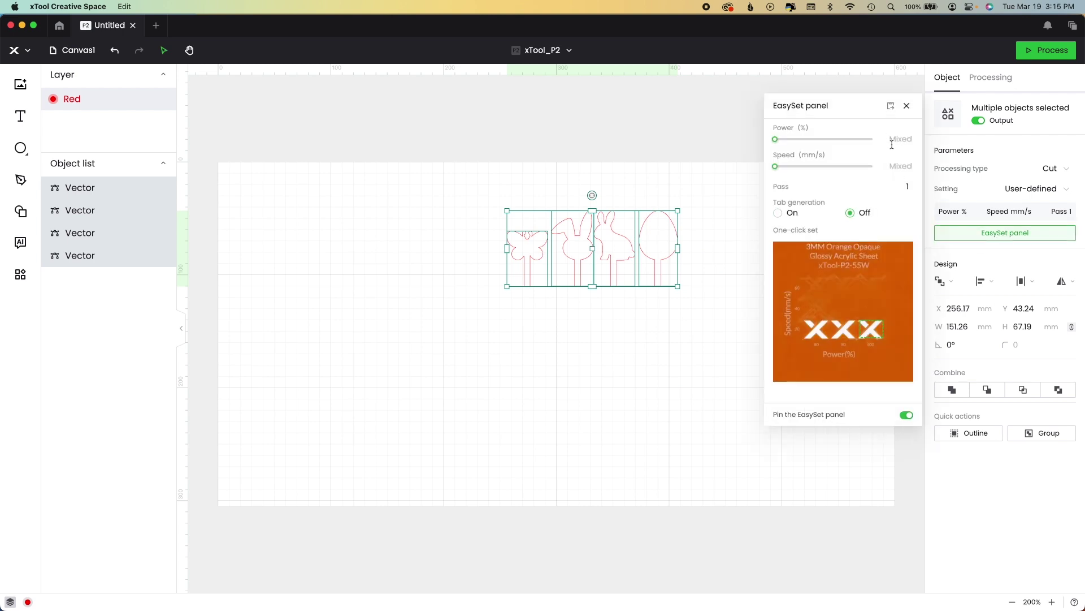
left_click(897, 140)
type("70")
key("Tab")
type("13")
key("Tab")
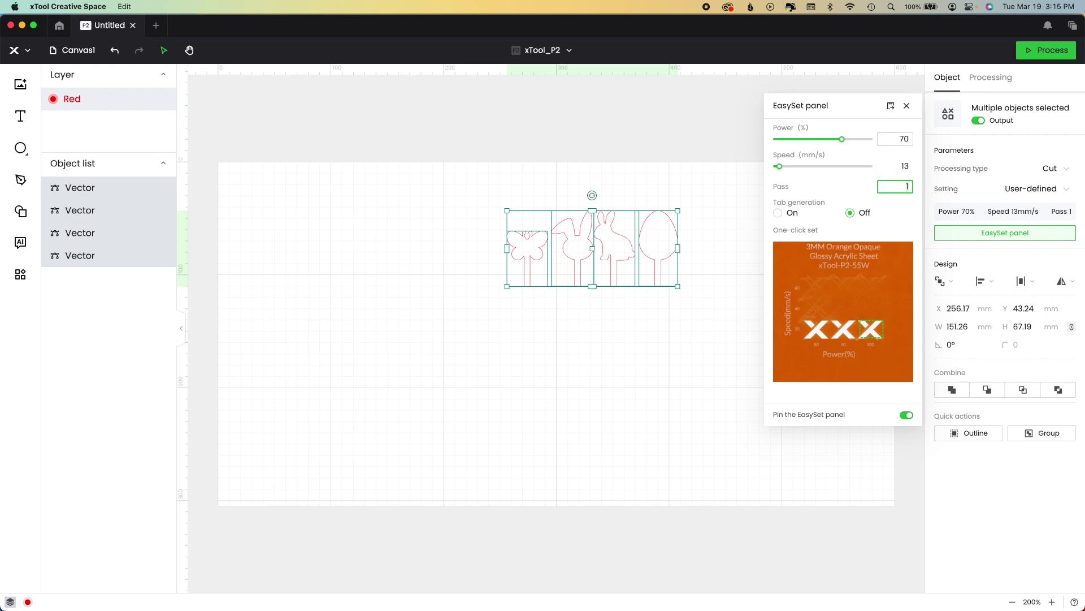
- Set the material thickness to 4.3 mm
left_click(685, 319)
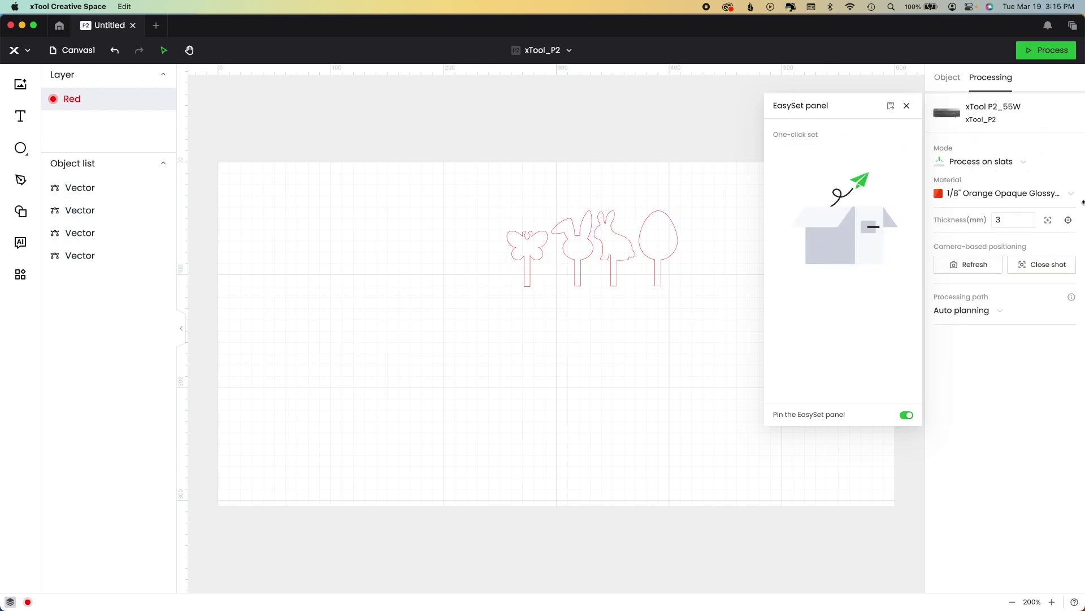
left_click(1017, 220)
key("Return")
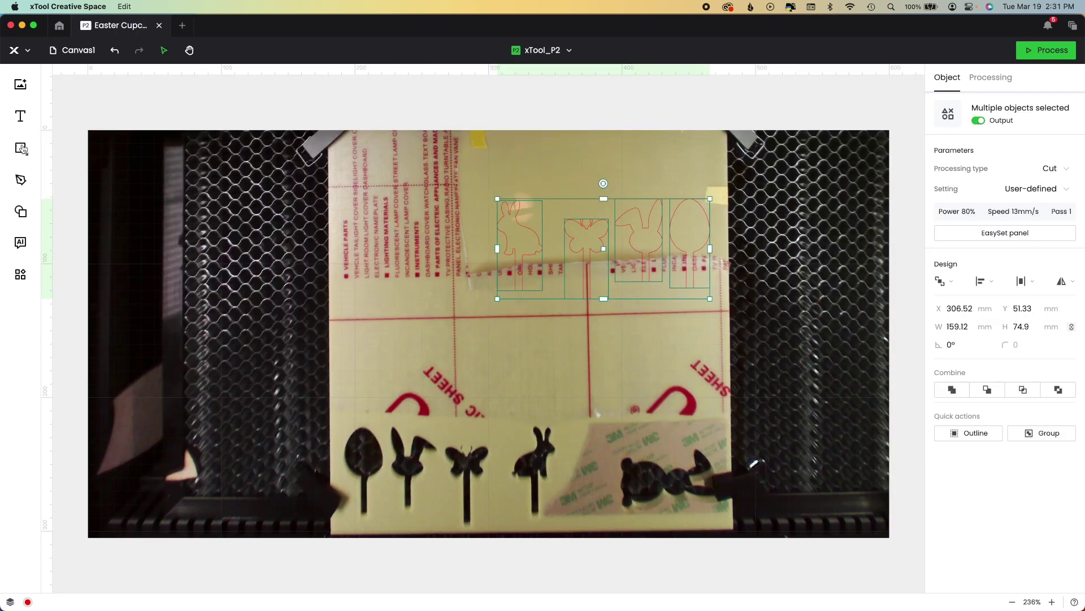
- Draw a rectangle over the clear top strip of the acrylic sheet
mouse_move(21, 148)
left_click(73, 160)
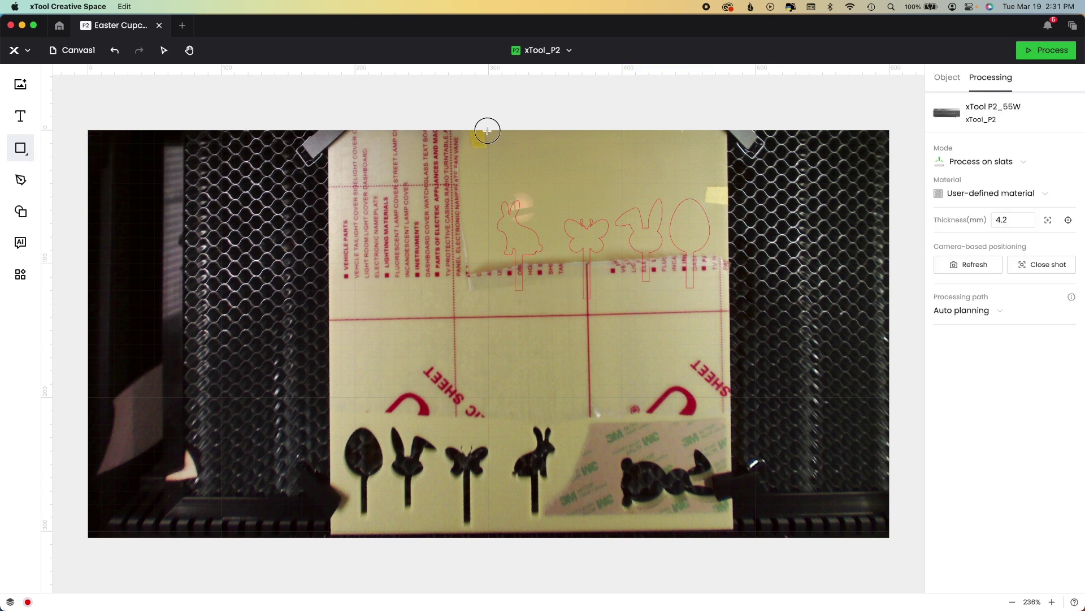
left_click_drag(487, 131, 720, 188)
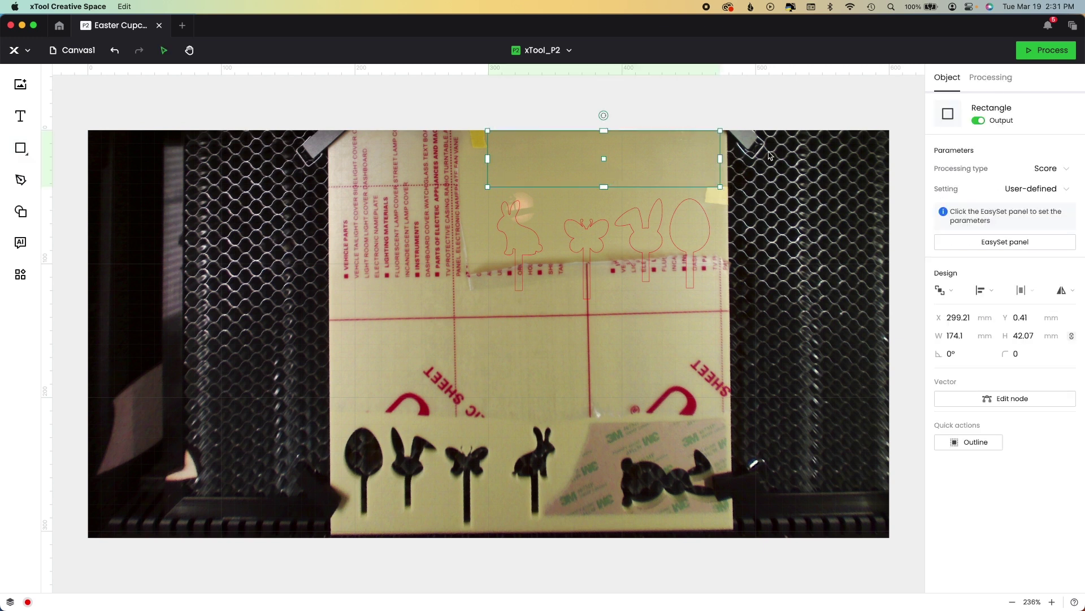
- Move the egg, both bunnies and the butterfly up into the rectangle, then refresh the close-up camera image
left_click_drag(689, 242, 690, 177)
left_click_drag(648, 226, 648, 160)
left_click_drag(588, 249, 590, 183)
left_click_drag(516, 223, 517, 158)
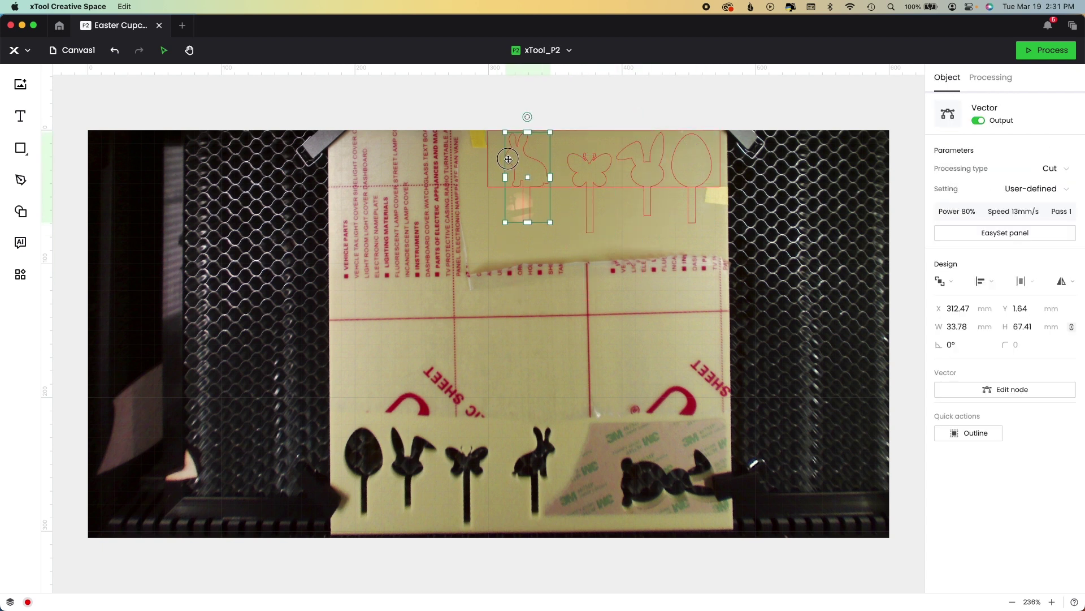
left_click(990, 77)
left_click(1042, 264)
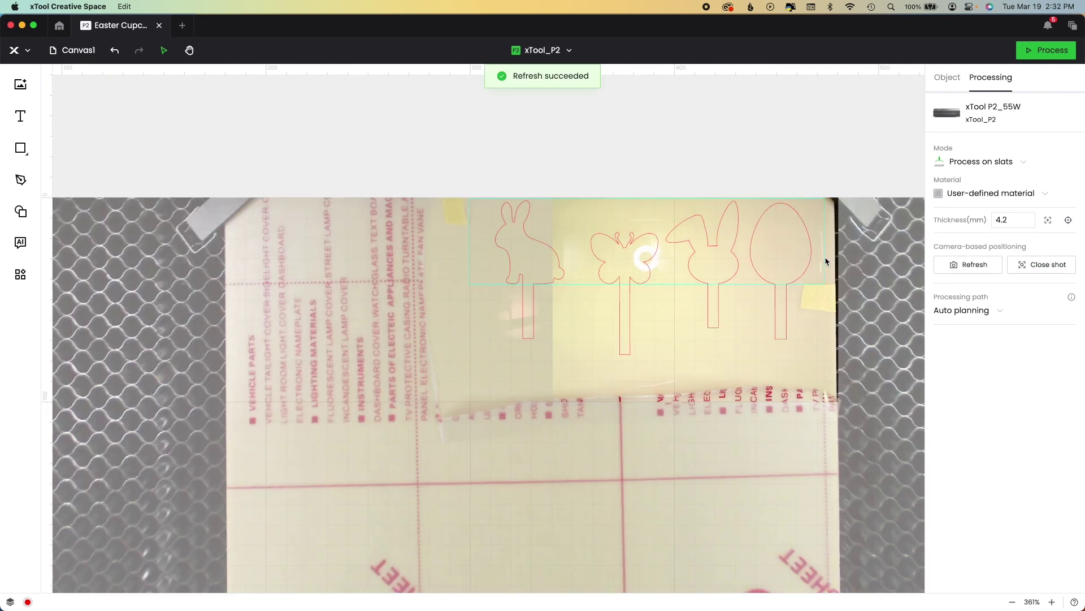
- Shorten the butterfly's stem by moving its two end nodes up
left_click(802, 262)
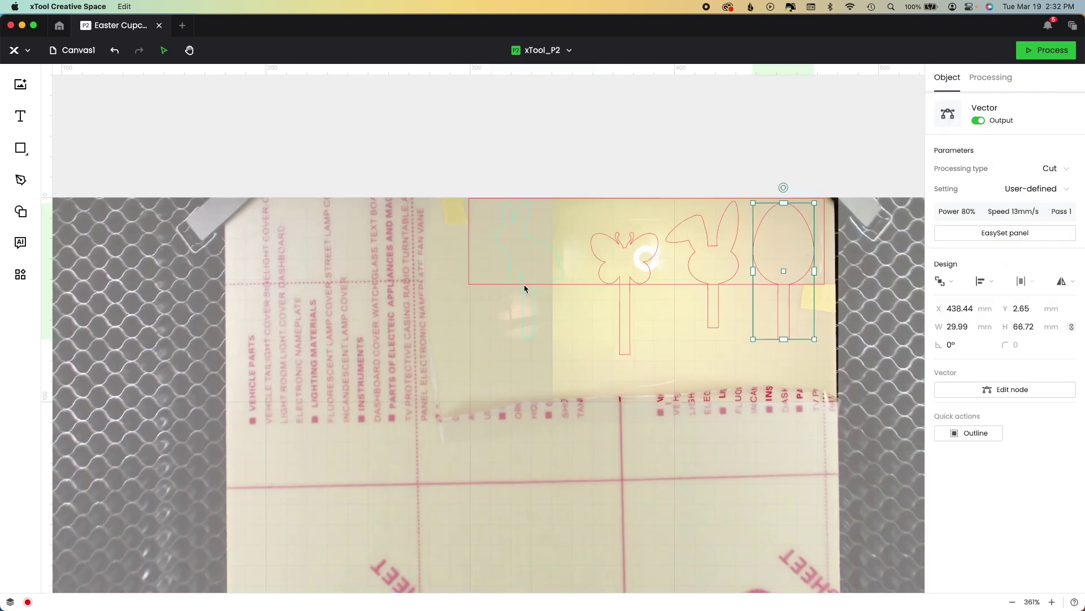
left_click(714, 317)
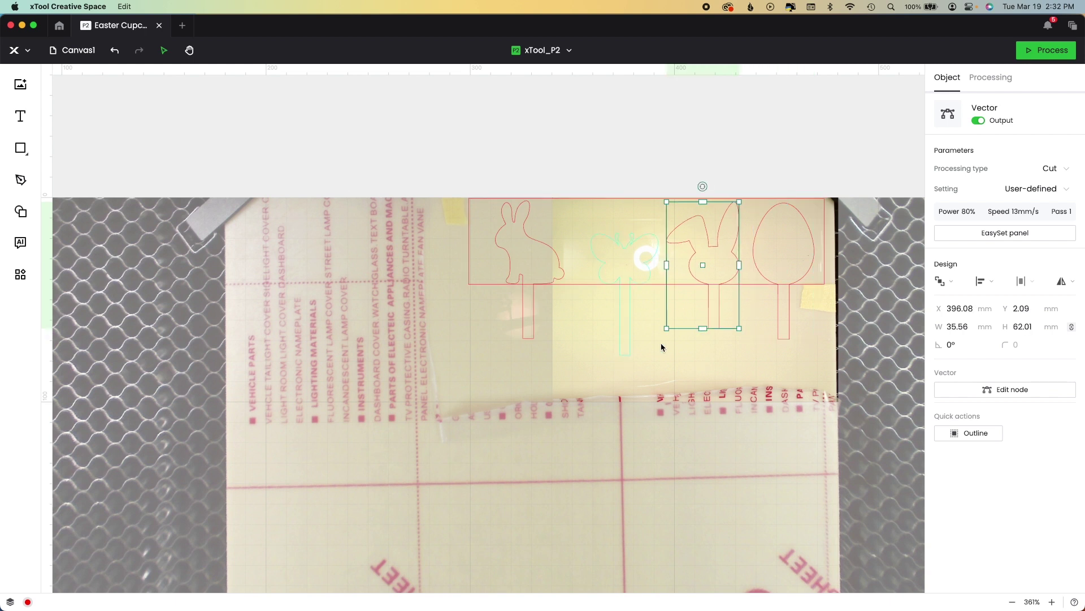
left_click(624, 347)
left_click(980, 390)
left_click_drag(585, 344, 667, 381)
key("Up")
key("Up")
key("Up")
key("Up")
key("Up")
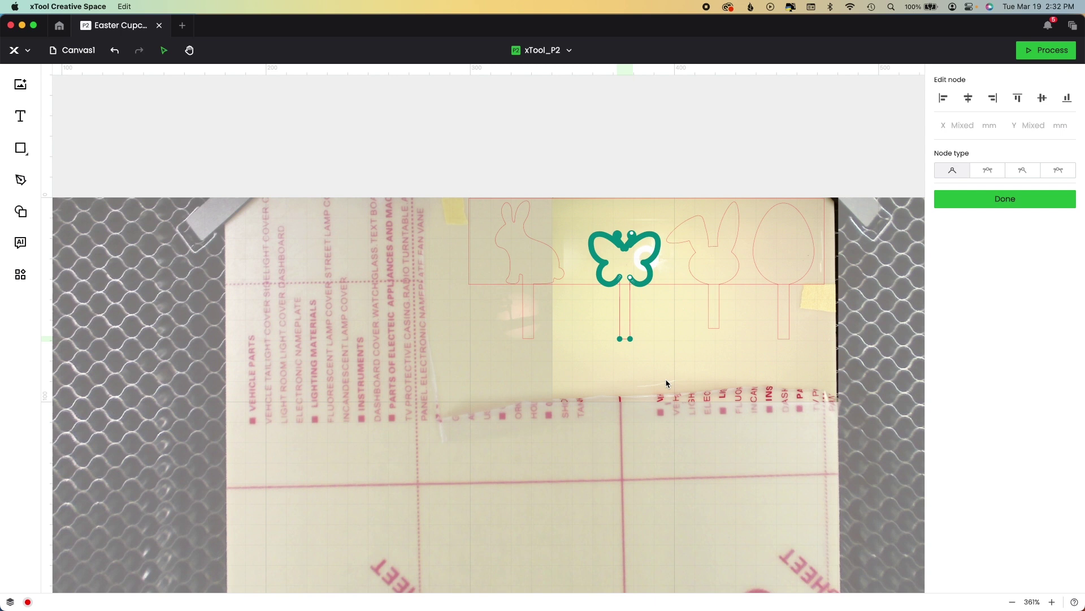
left_click(998, 202)
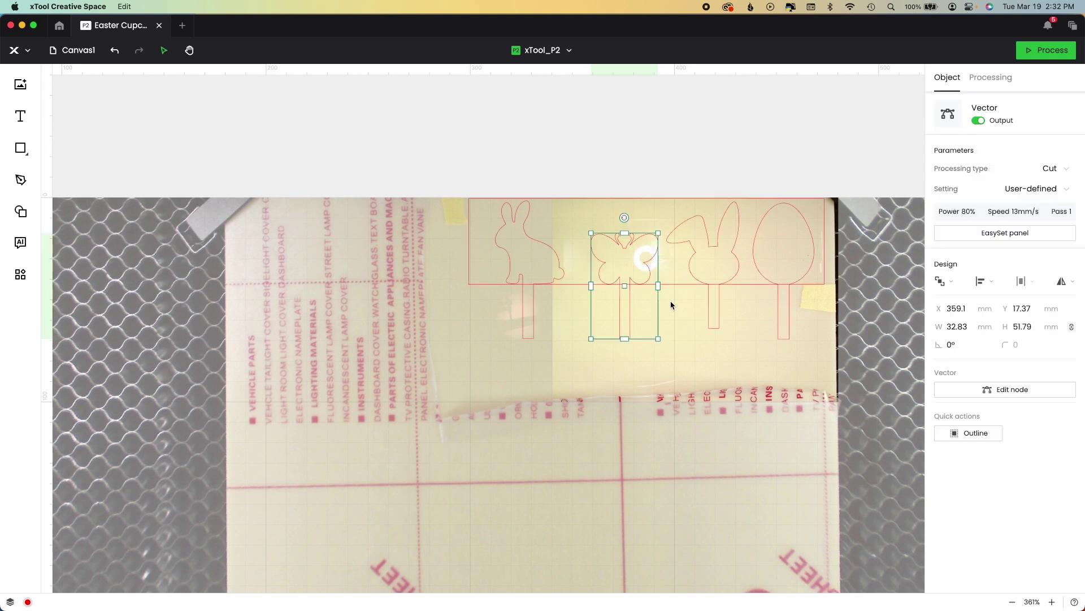
- Lengthen the second bunny's stem by moving its two end nodes down
left_click(705, 312)
left_click(1006, 390)
left_click_drag(659, 311, 768, 364)
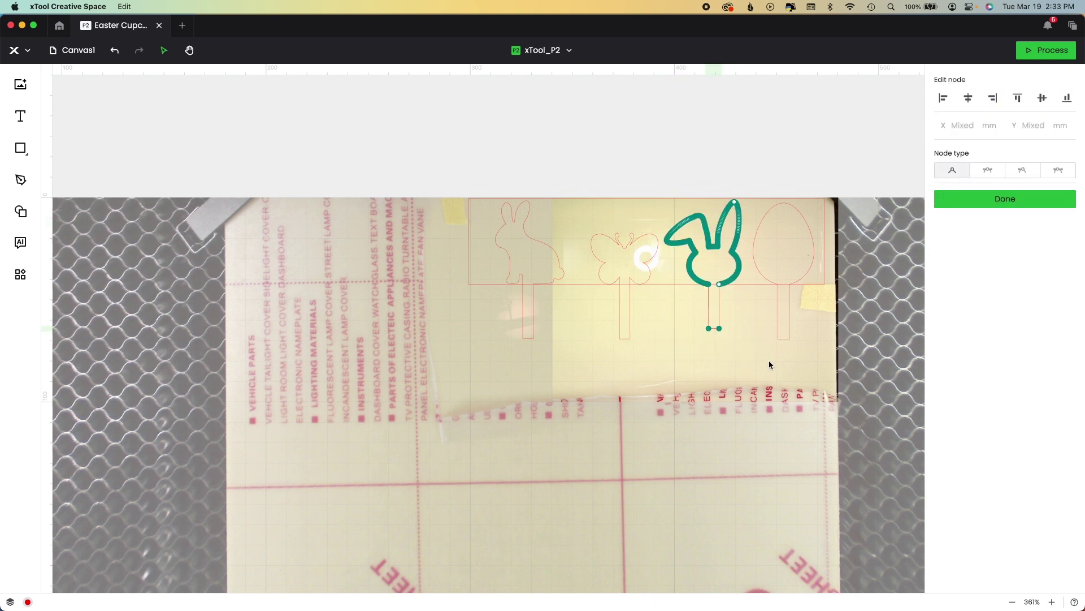
key("Down")
key("Down")
key("Down")
key("Down")
key("Down")
left_click(770, 351)
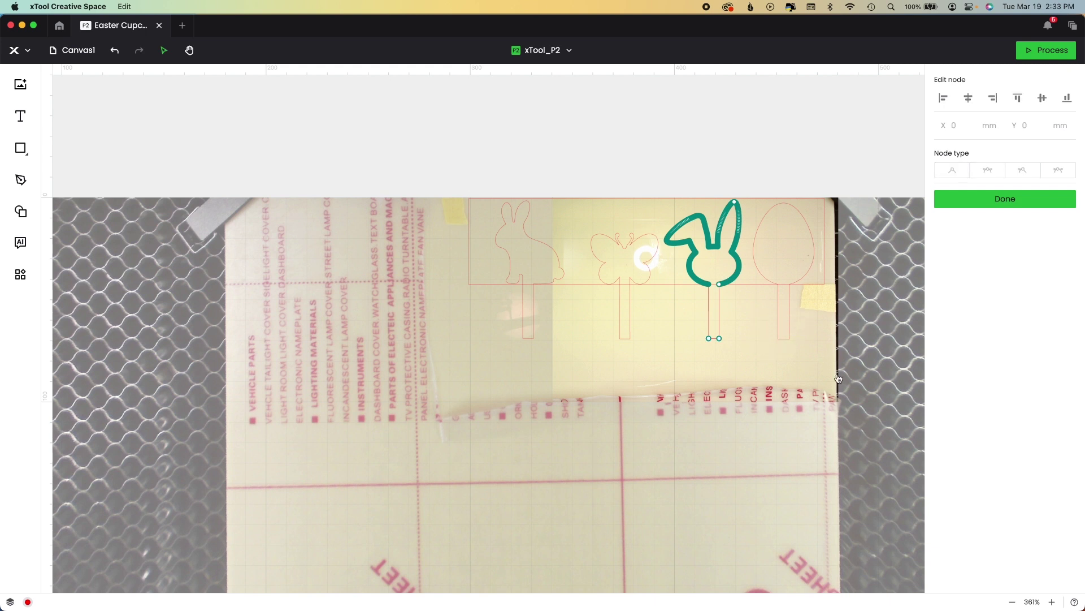
left_click(994, 197)
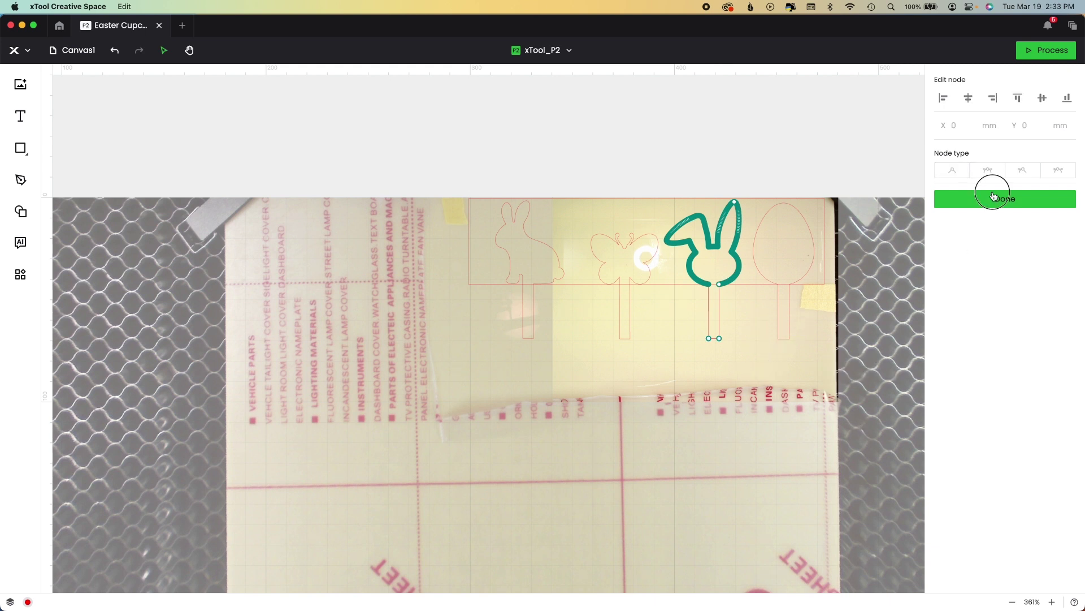
- Remove the close-up camera image, set all four toppers to 70% power, and preview the job
right_click(788, 375)
left_click(825, 499)
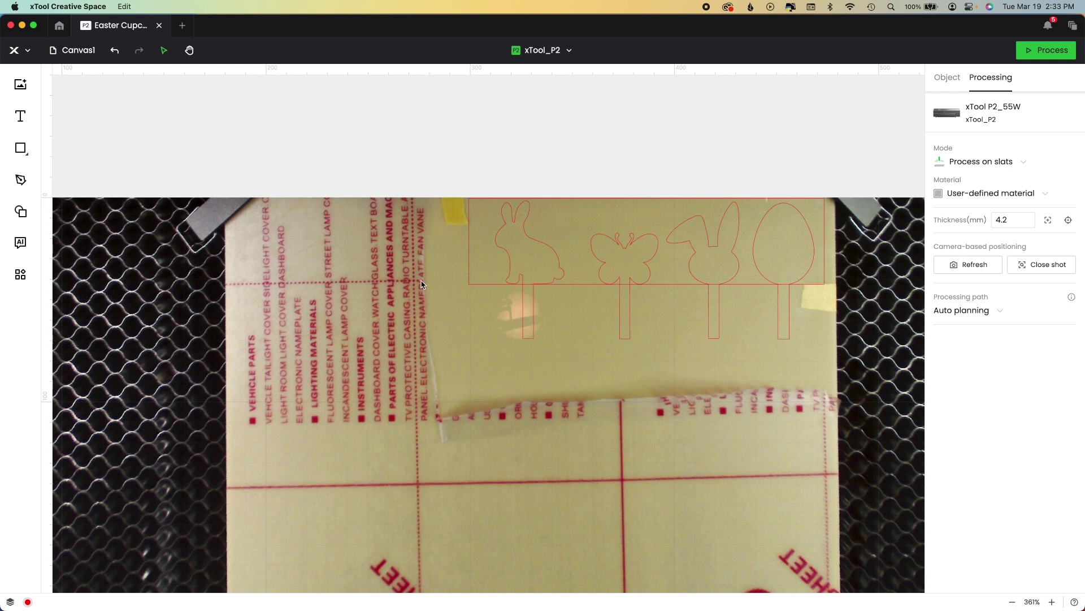
left_click(470, 271)
left_click_drag(845, 382, 512, 193)
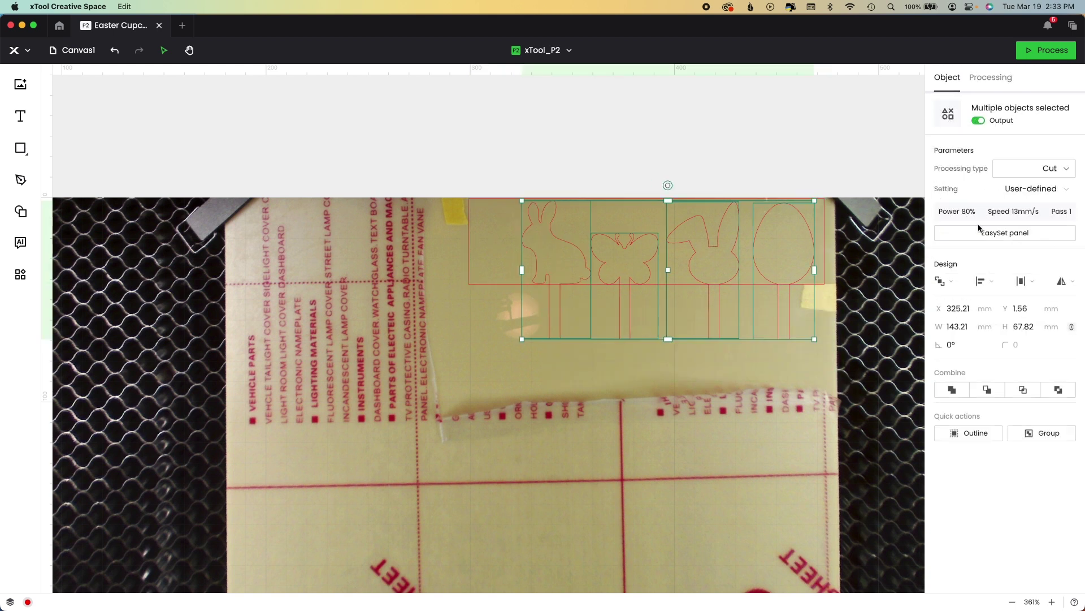
left_click(968, 233)
double_click(899, 138)
type("70")
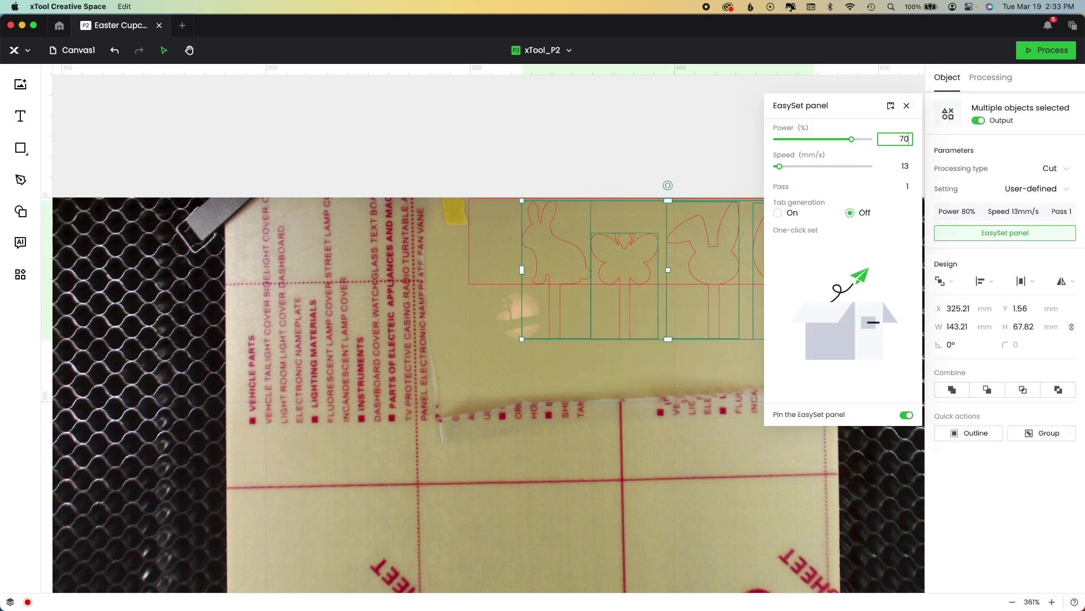
left_click(727, 410)
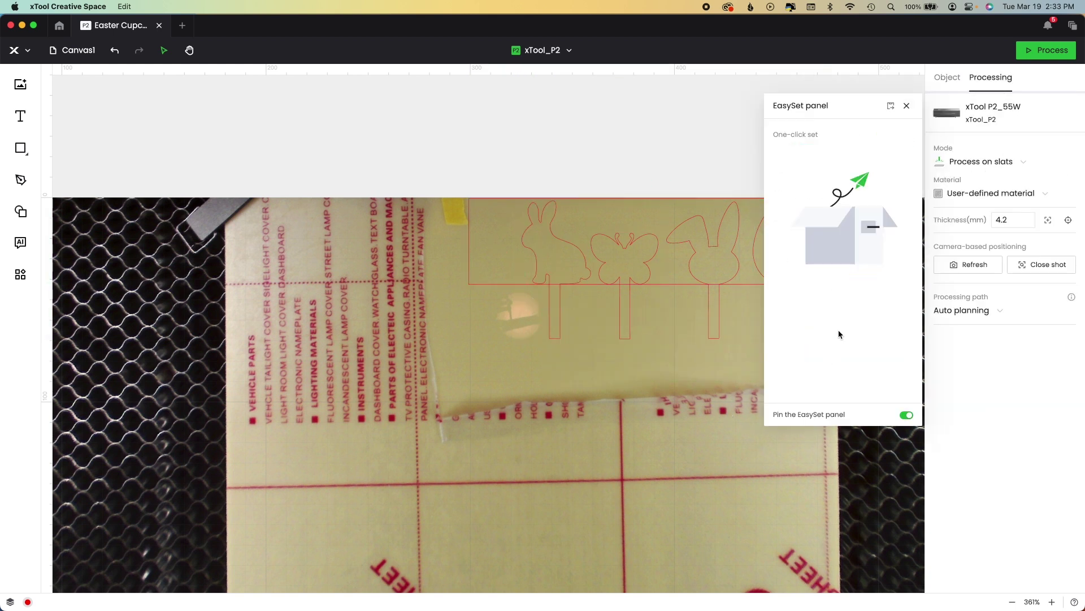
left_click(1037, 57)
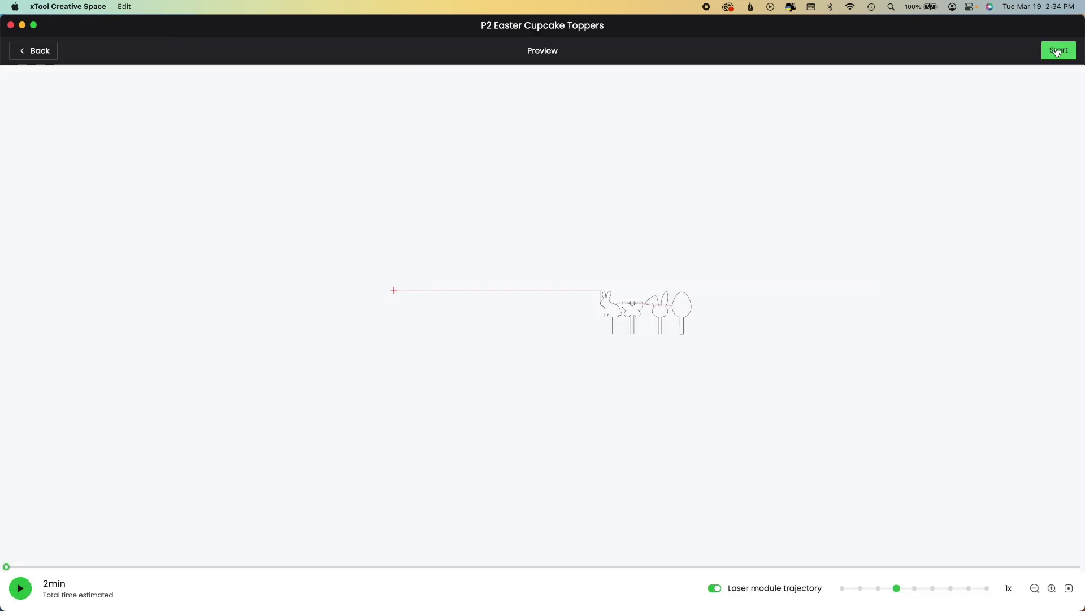